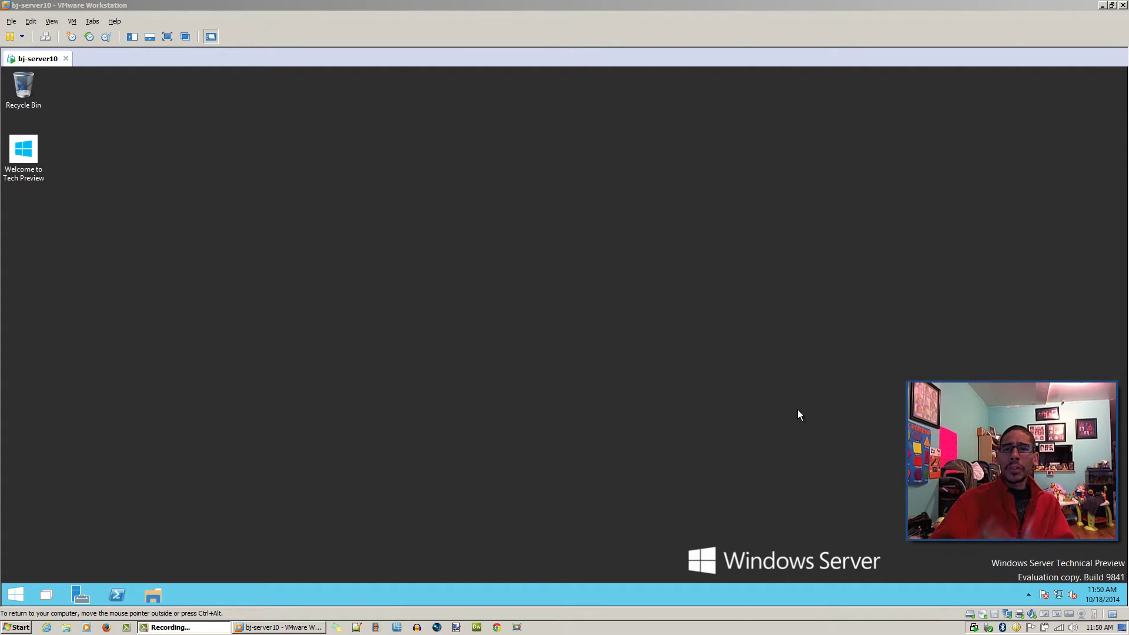
Step: Launch Steps Recorder from Windows Accessories in the virtual server's Start menu
click(17, 595)
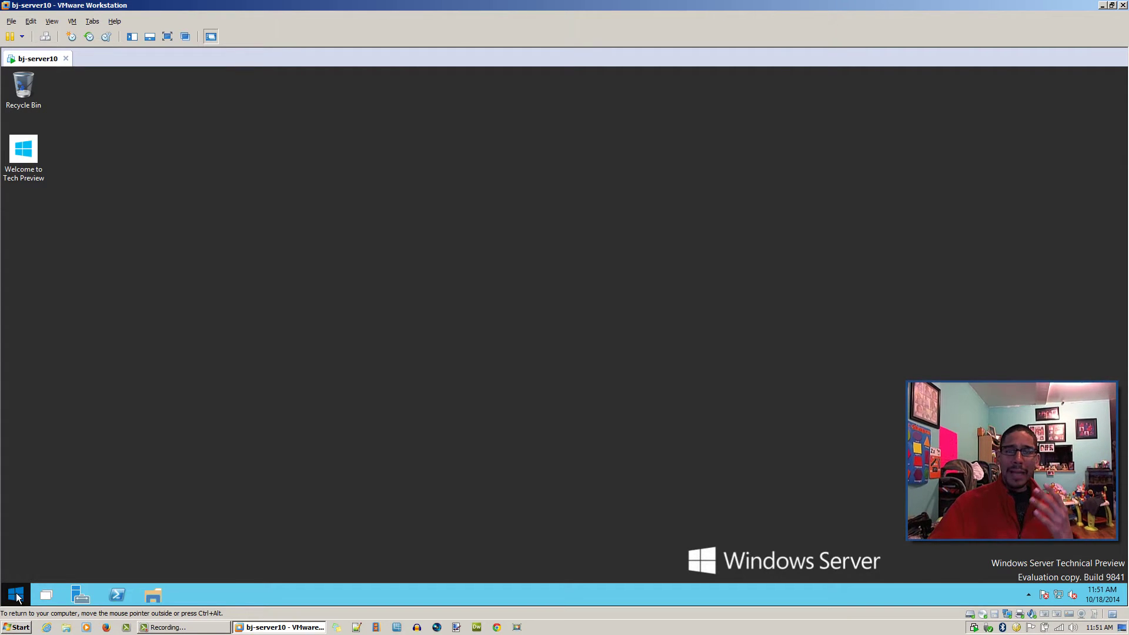
click(17, 595)
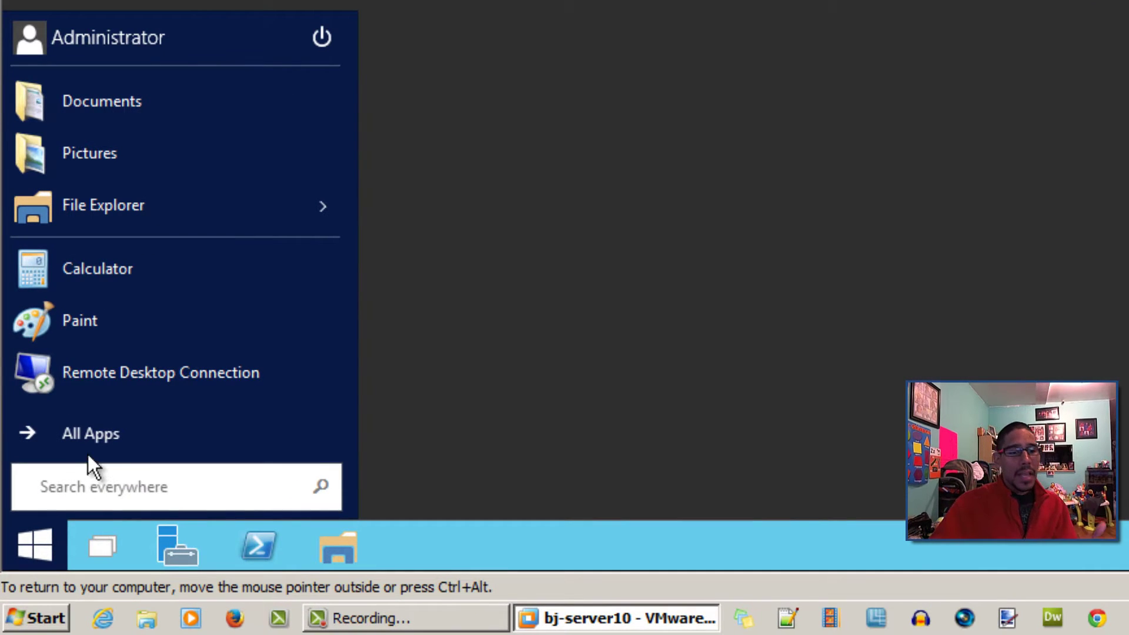
click(87, 436)
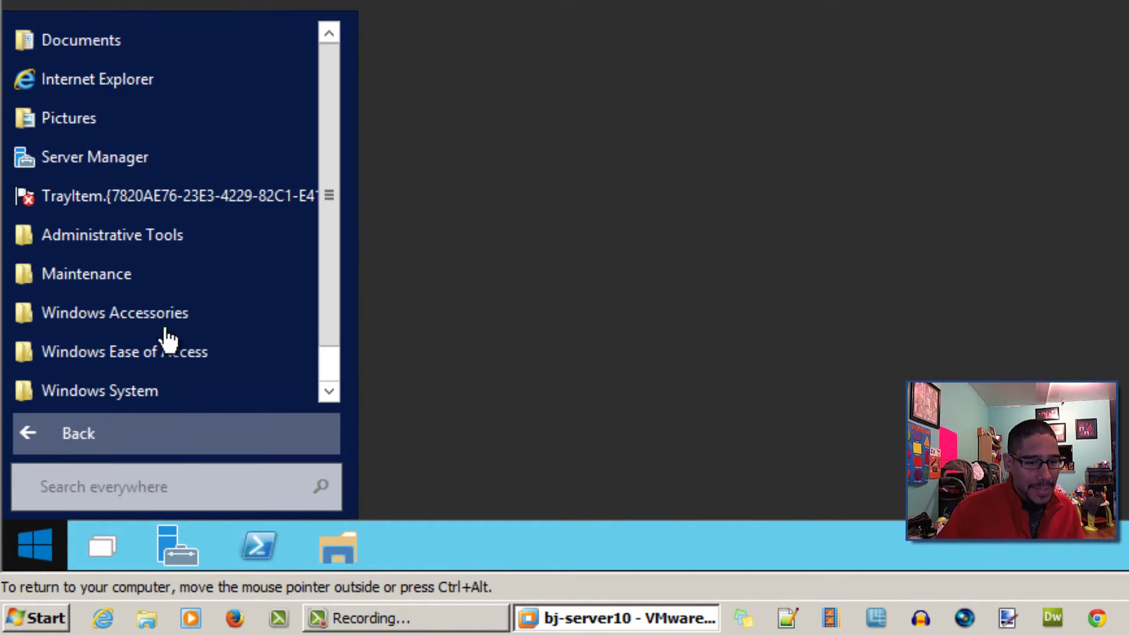
scroll(170, 332, down, 1)
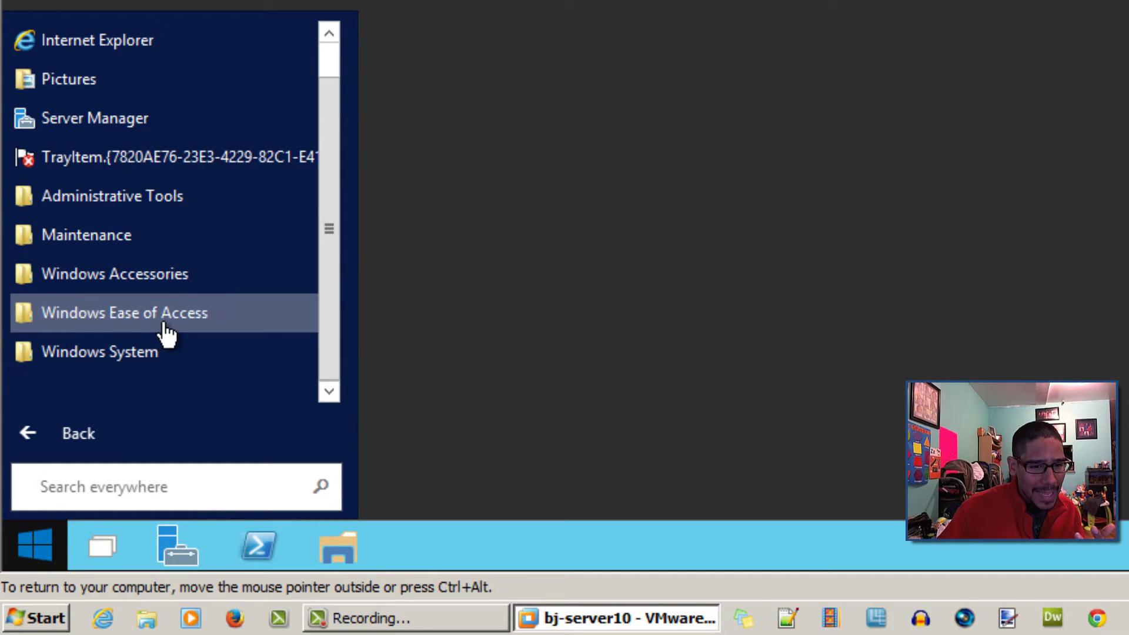
click(170, 277)
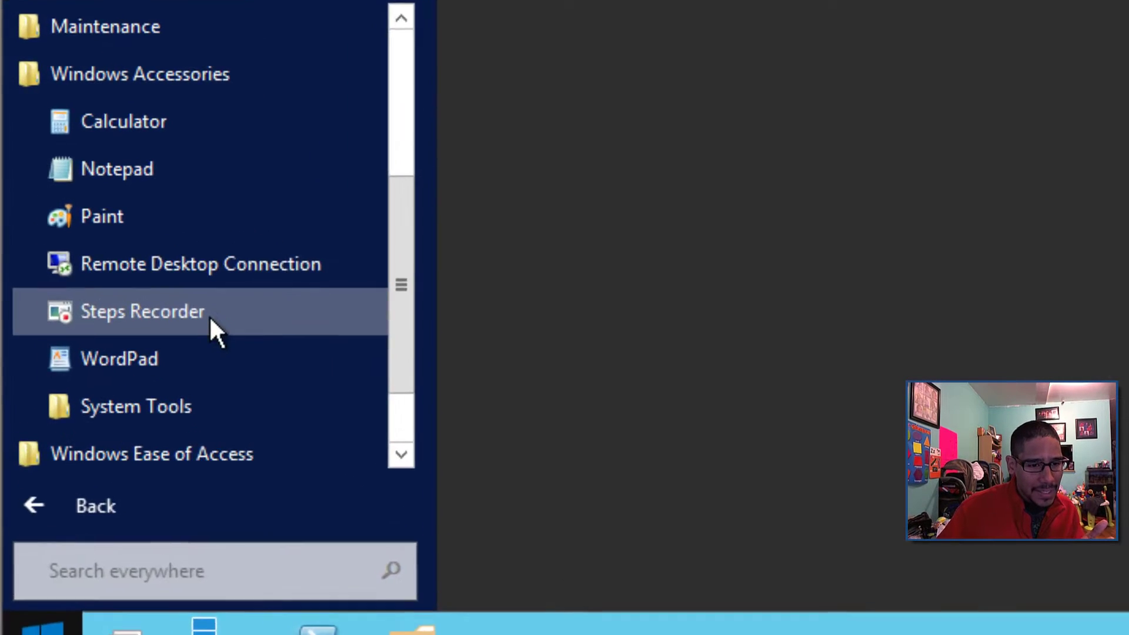
click(261, 395)
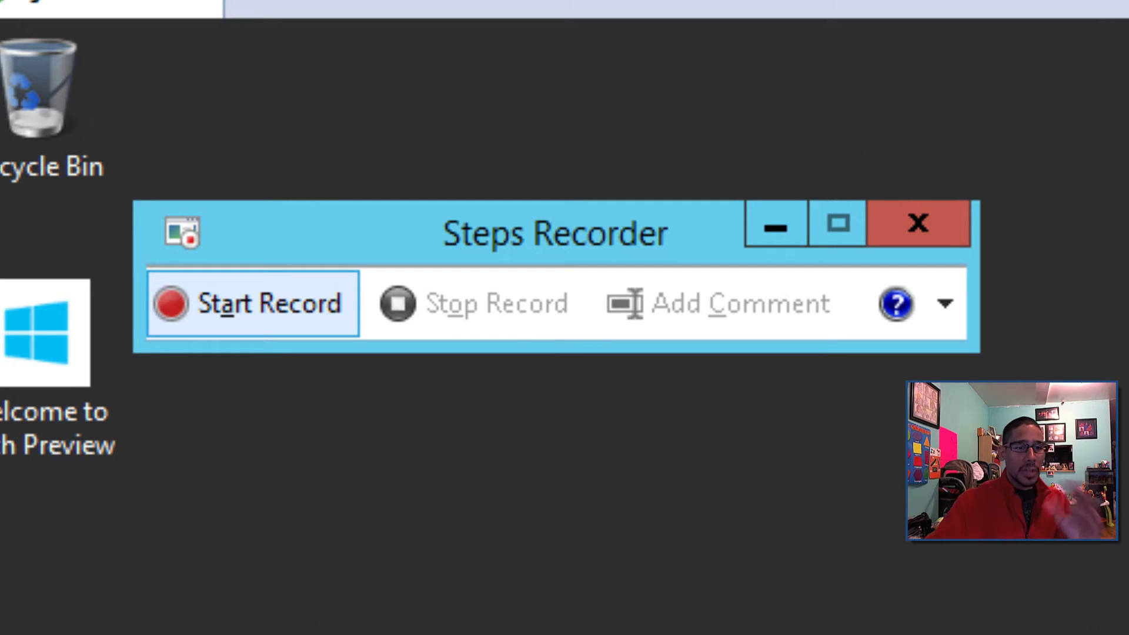
Step: Start recording, then move the recorder window to the bottom-right and minimize it
click(263, 313)
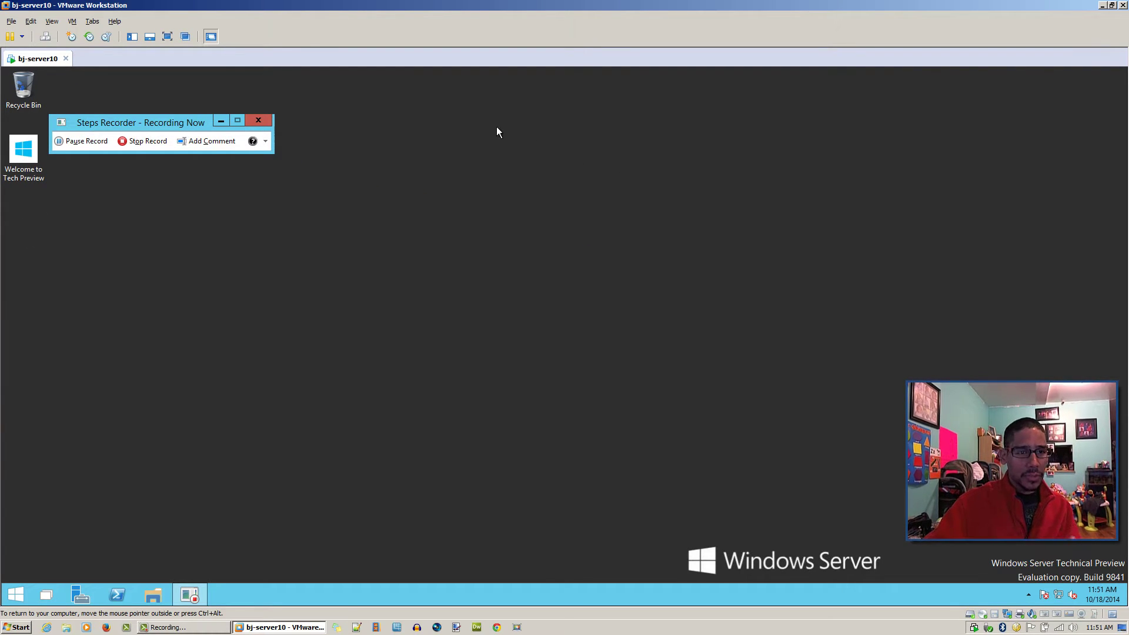
drag(141, 123, 825, 404)
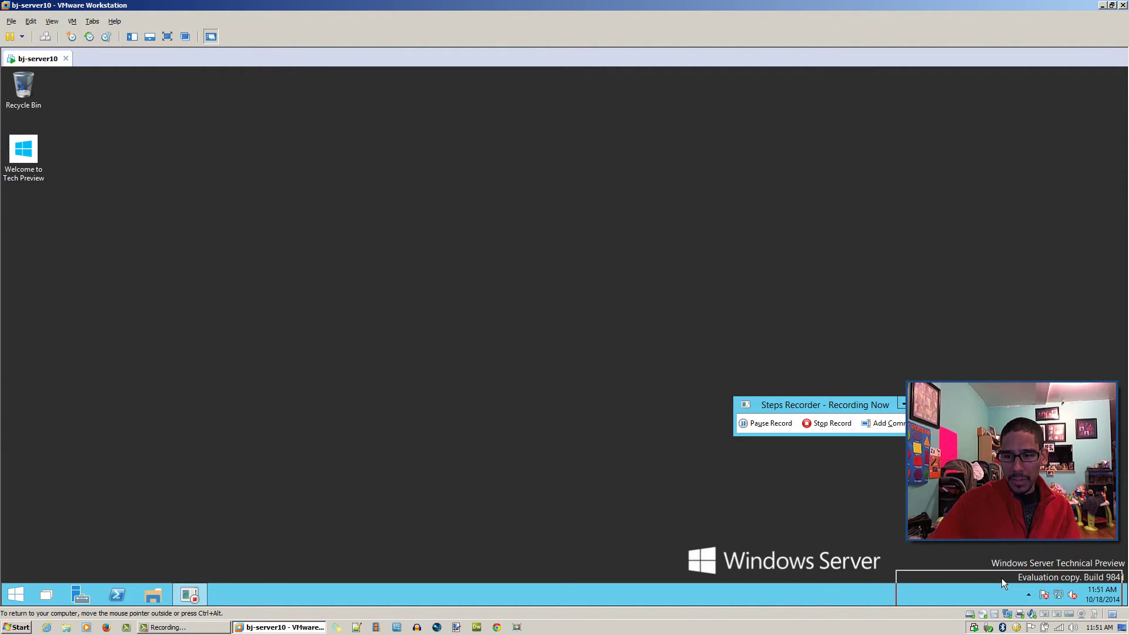
drag(1005, 577, 1003, 571)
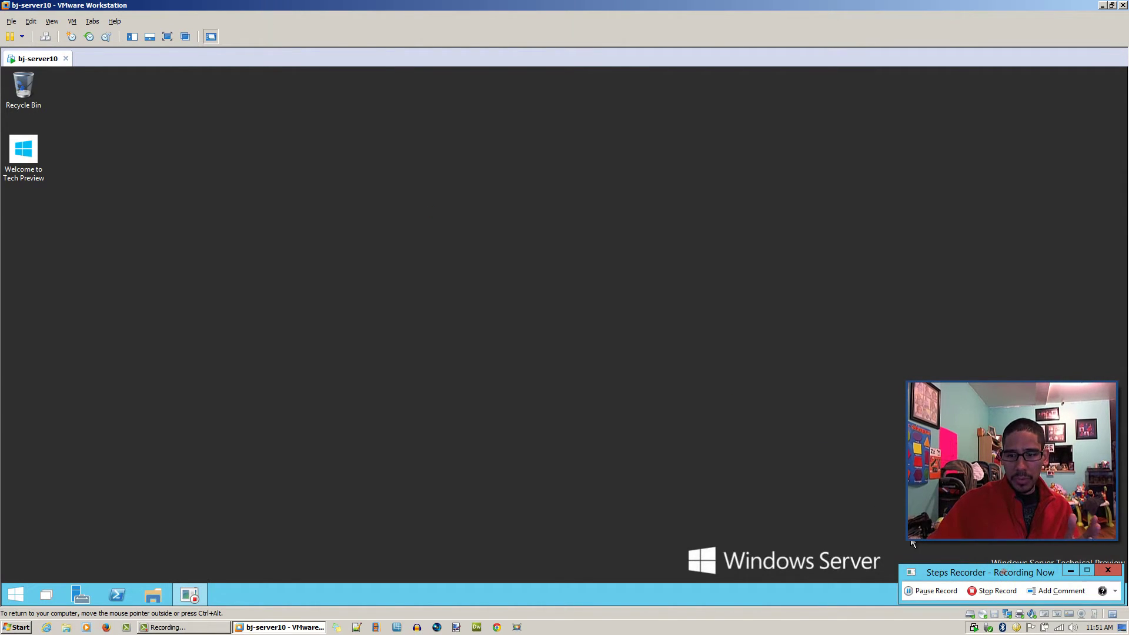
click(1071, 571)
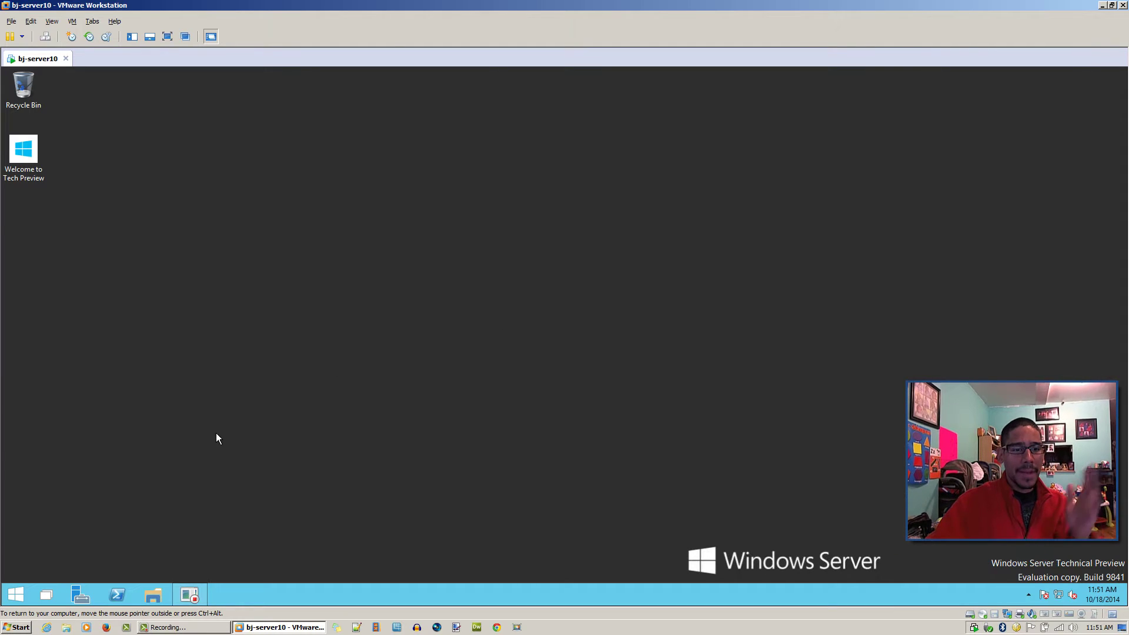
Step: Launch Add Roles and Features from Server Manager with a role-based install on the local server
click(80, 596)
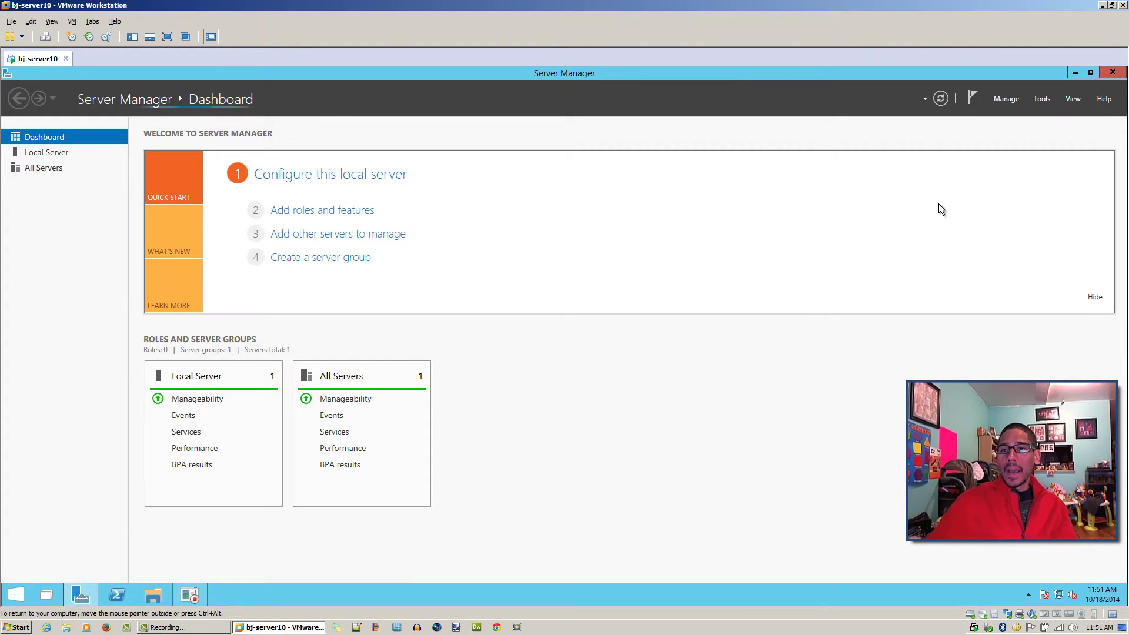
click(1001, 99)
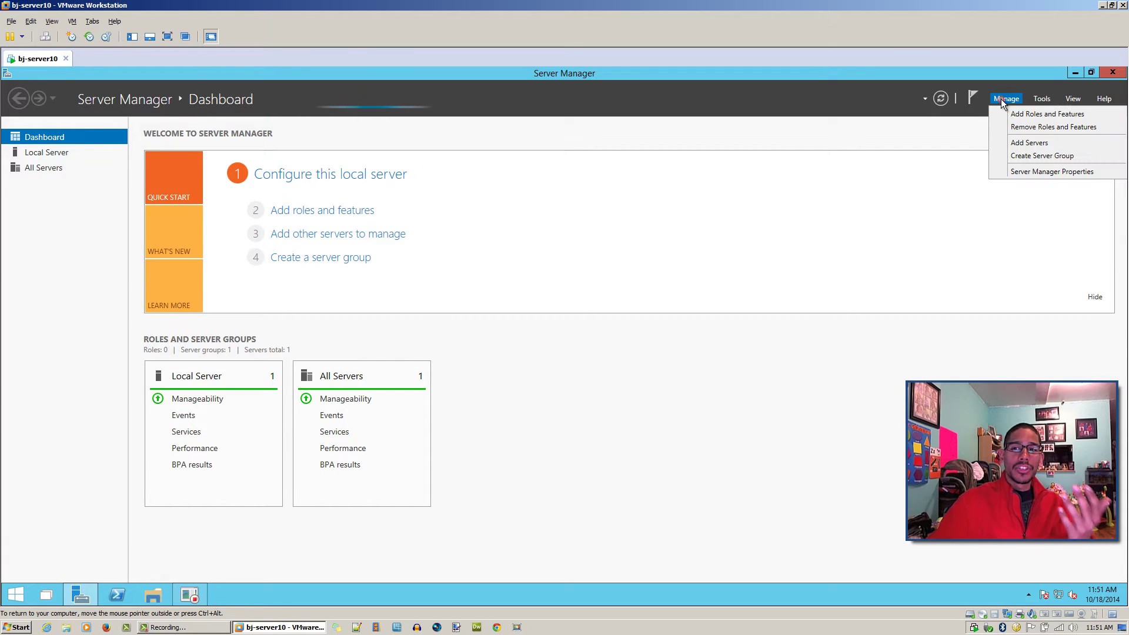
click(1036, 124)
click(428, 491)
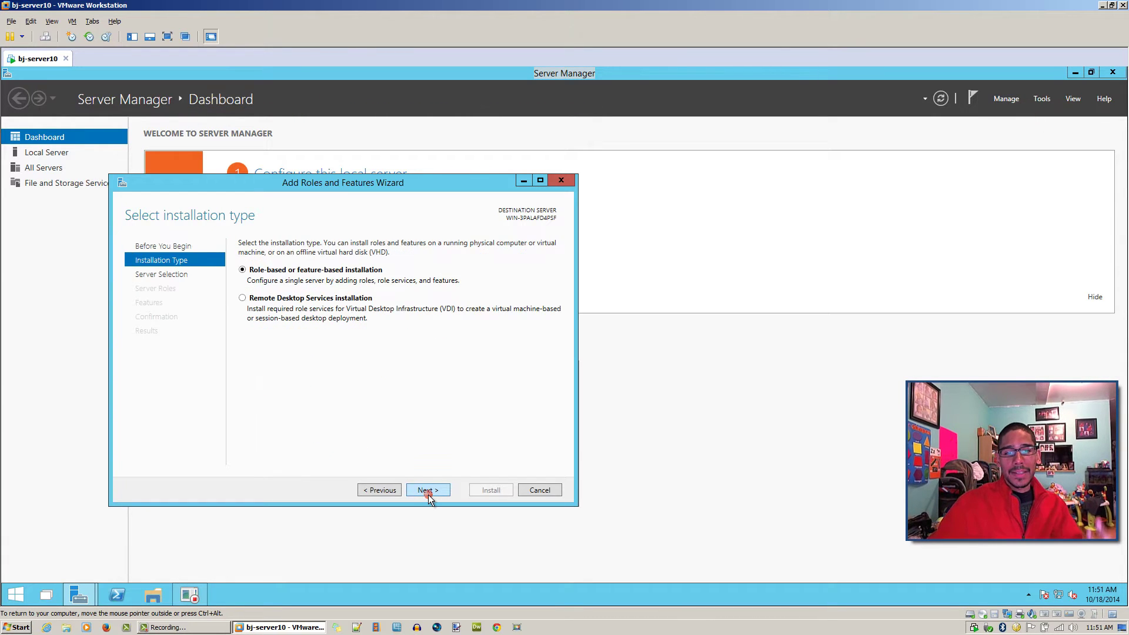
click(428, 490)
click(322, 348)
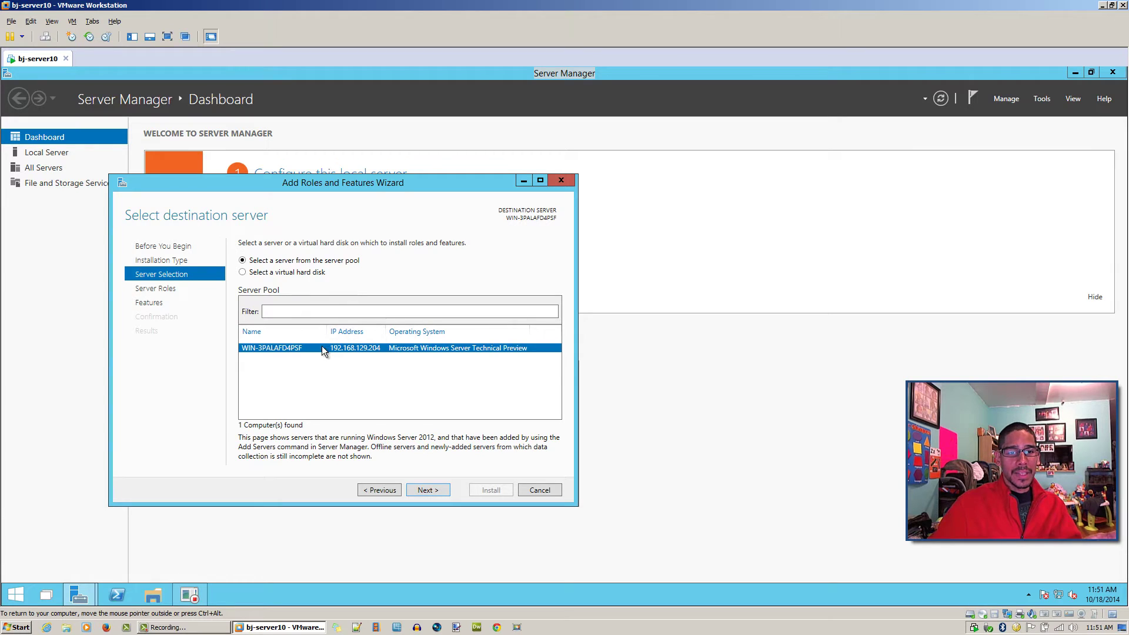
click(426, 490)
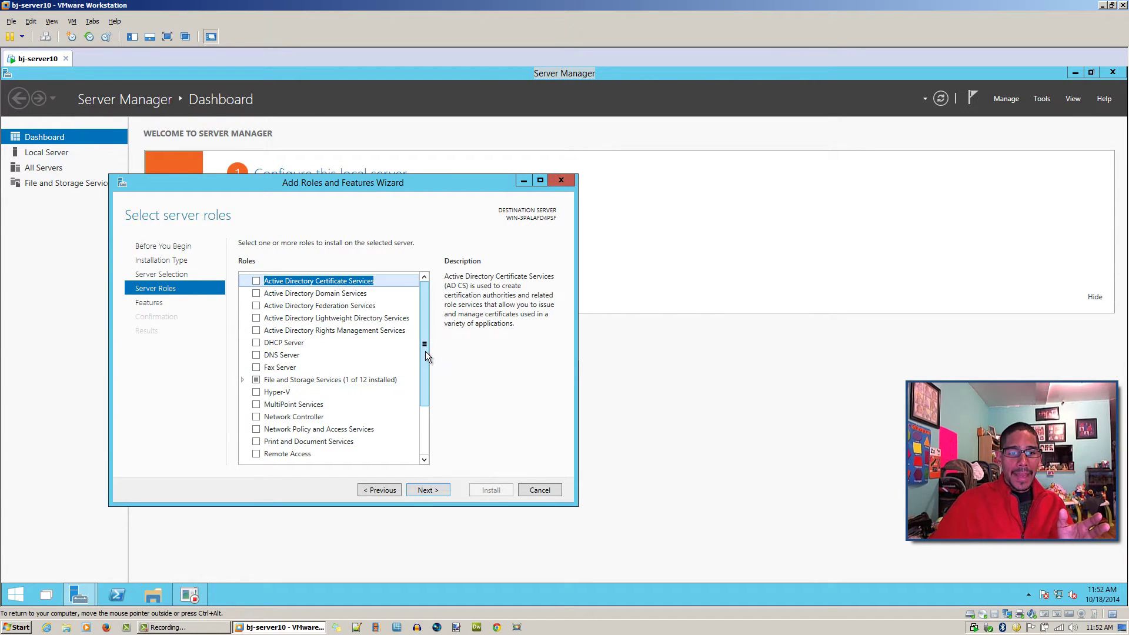
Step: Select the Web Server (IIS) role with its management tools, adding no extra features
drag(424, 350, 426, 443)
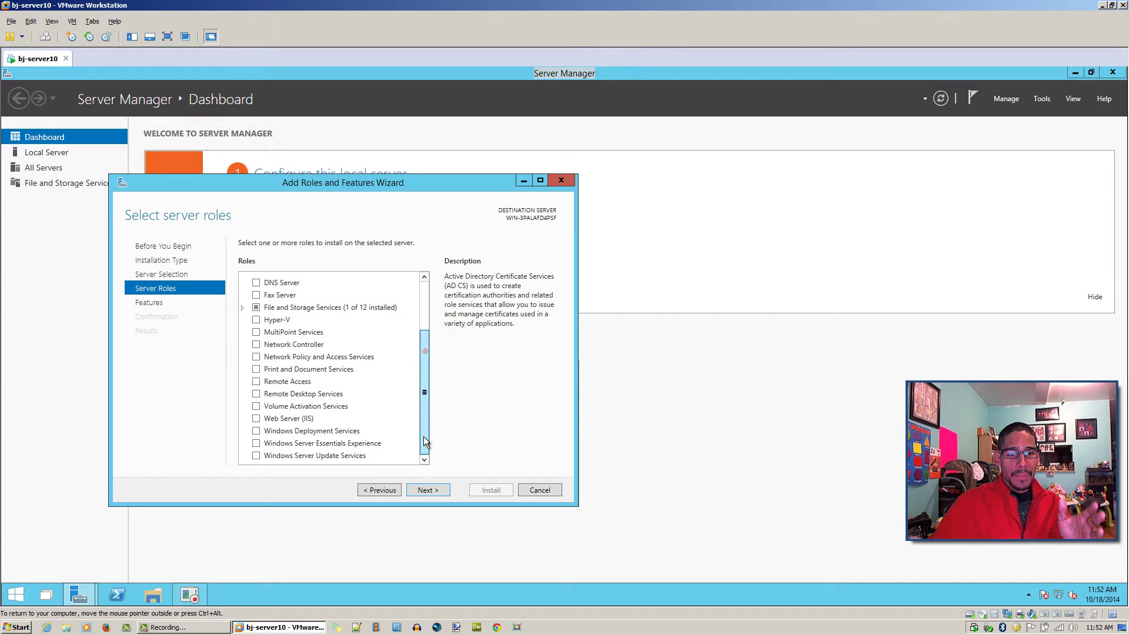
click(257, 419)
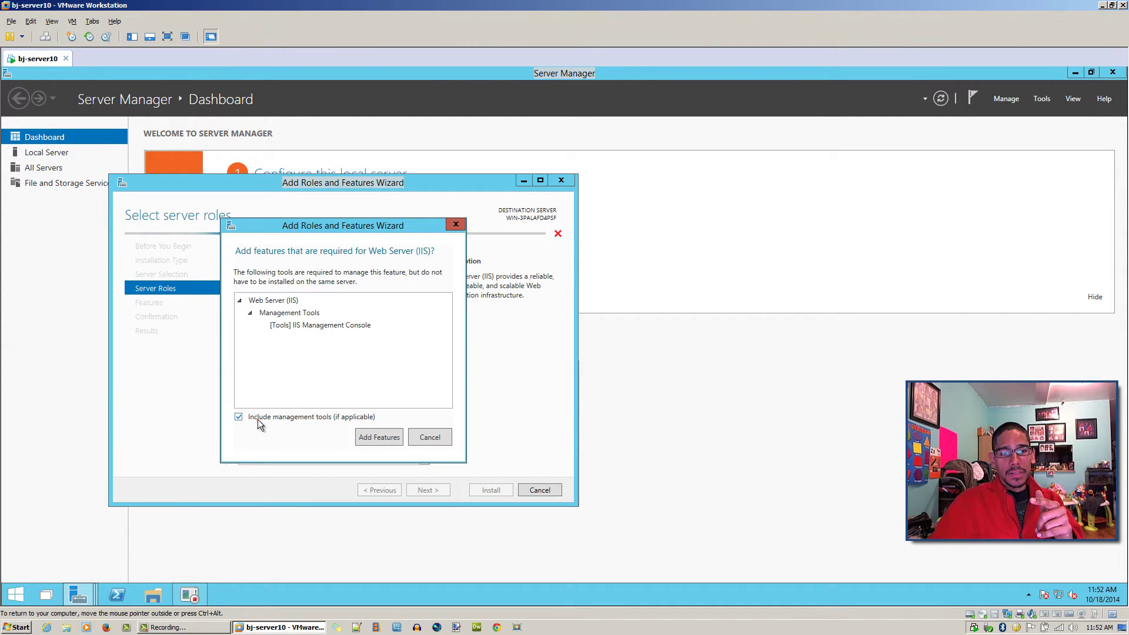
click(365, 438)
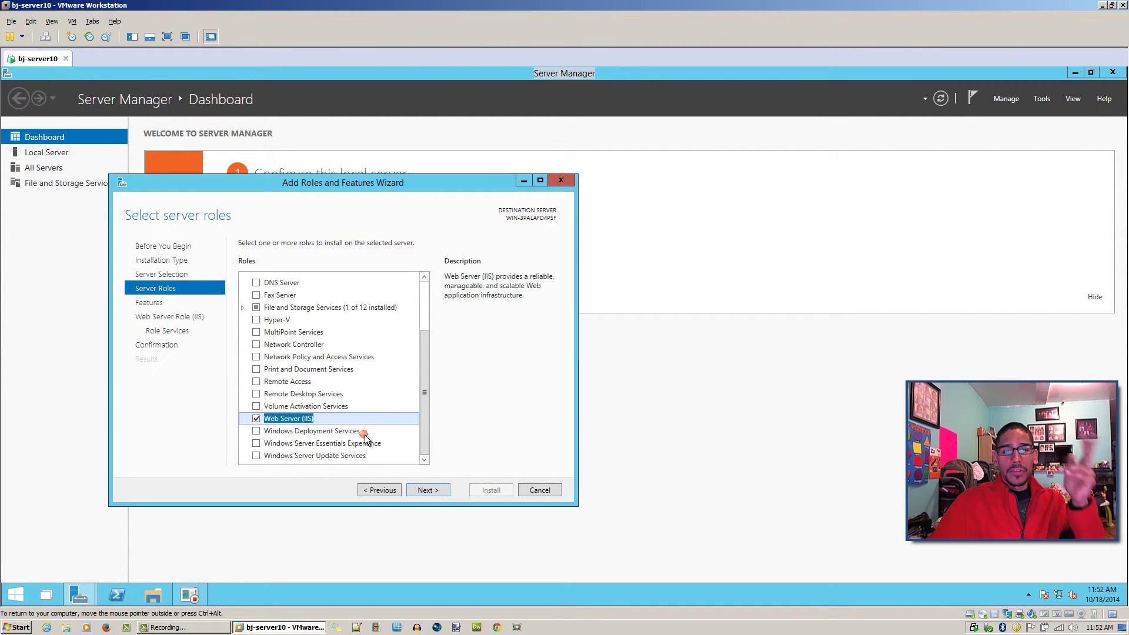
click(428, 490)
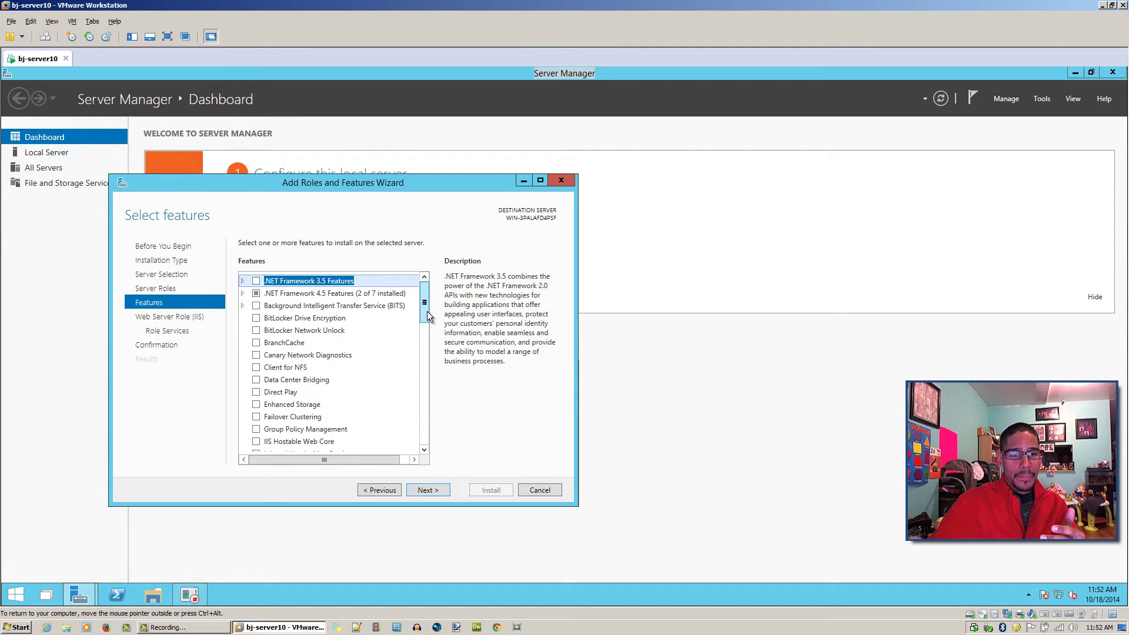
drag(426, 308, 423, 448)
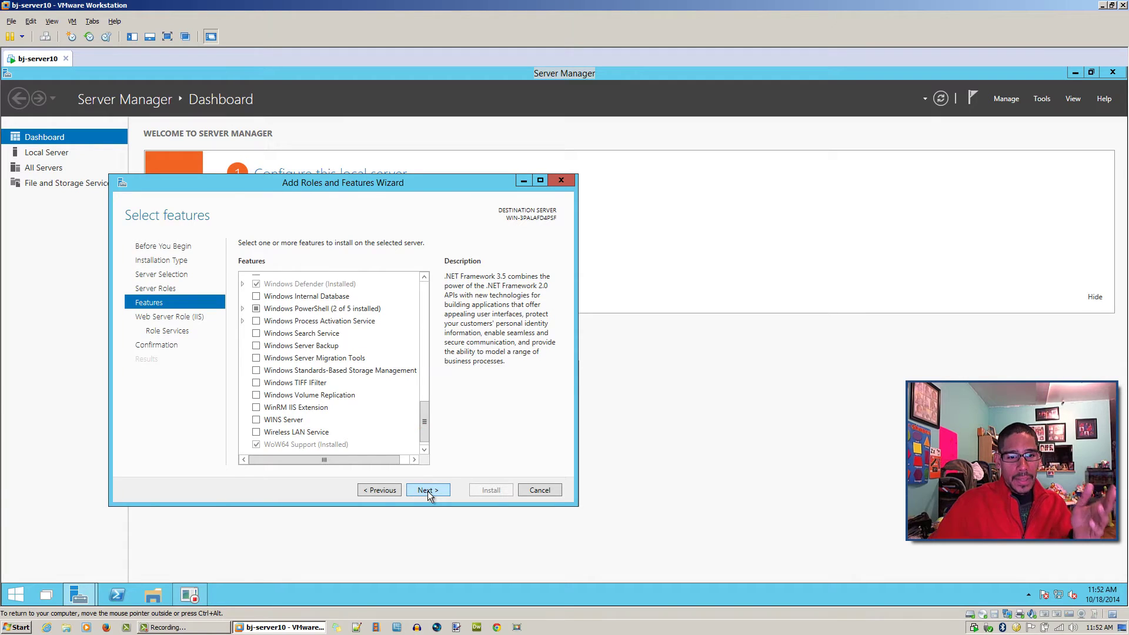
click(427, 491)
Step: Check Basic Authentication and IIS 6 Management Compatibility role services, then continue to confirmation
click(428, 491)
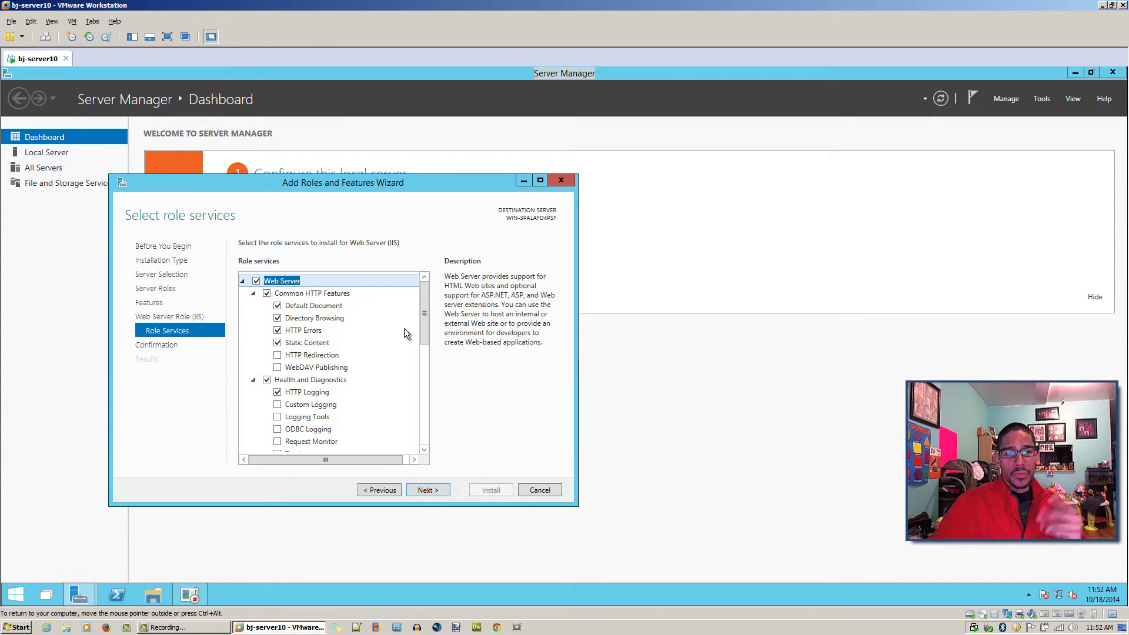
drag(421, 325, 424, 416)
click(277, 332)
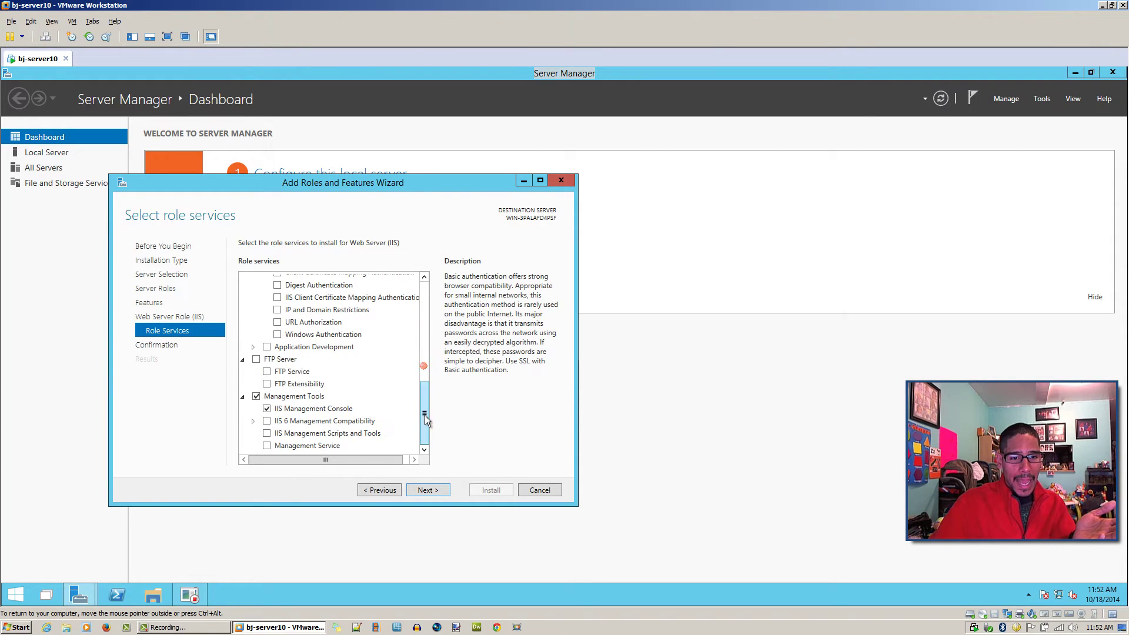
click(267, 422)
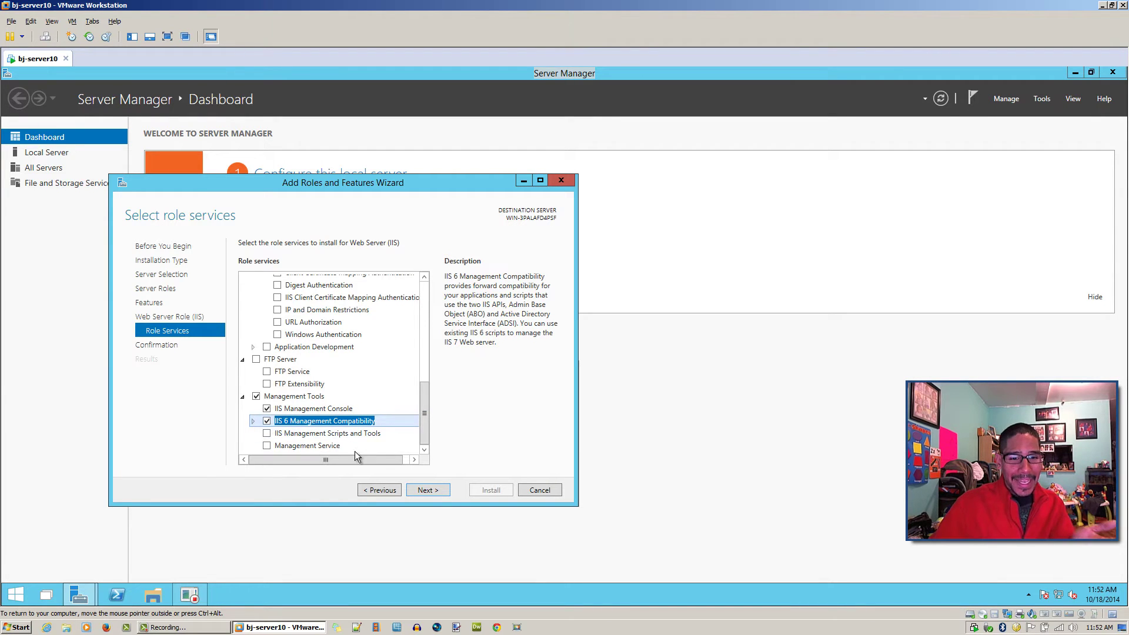
click(430, 491)
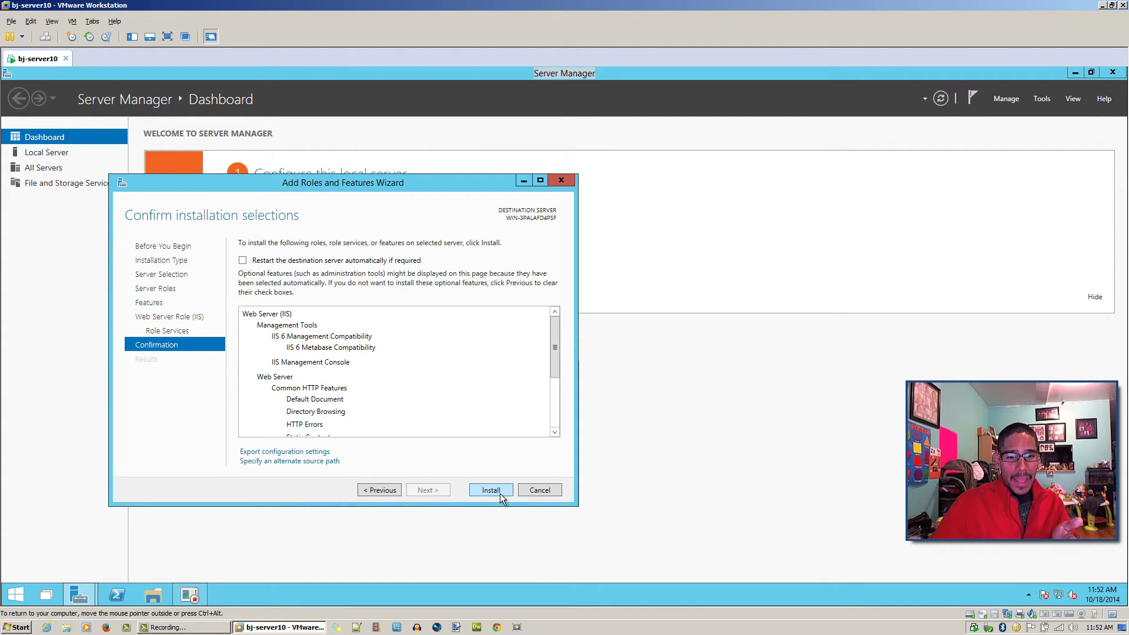
Step: Install Web Server (IIS) with the selected role services on the local server
click(487, 492)
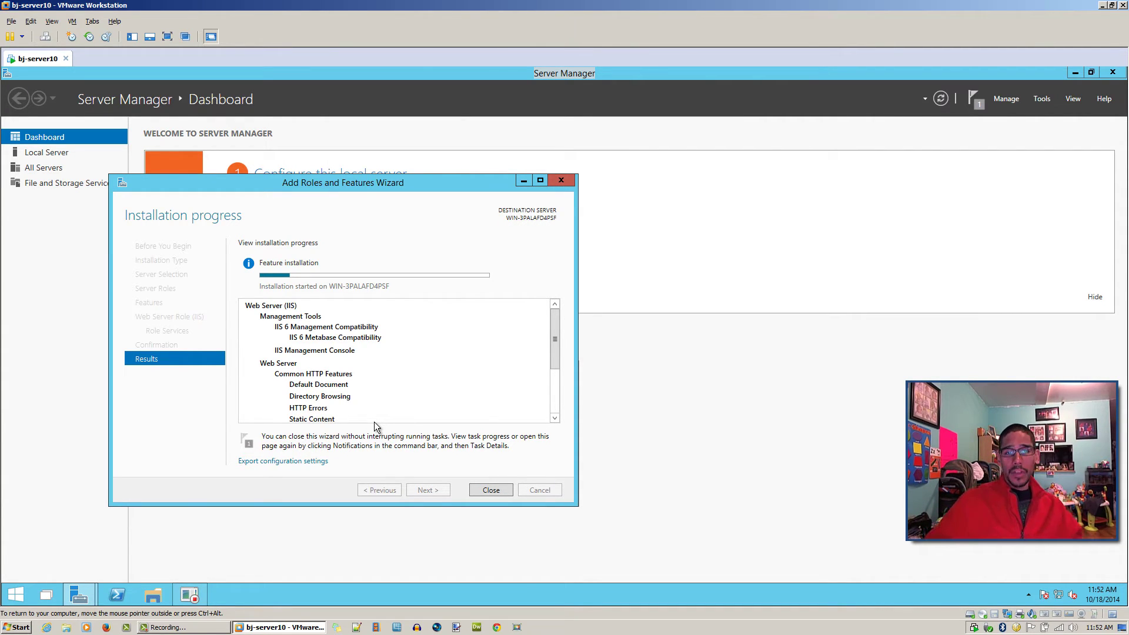
Step: Stop the Steps Recorder recording and dismiss the browser security warning
click(195, 595)
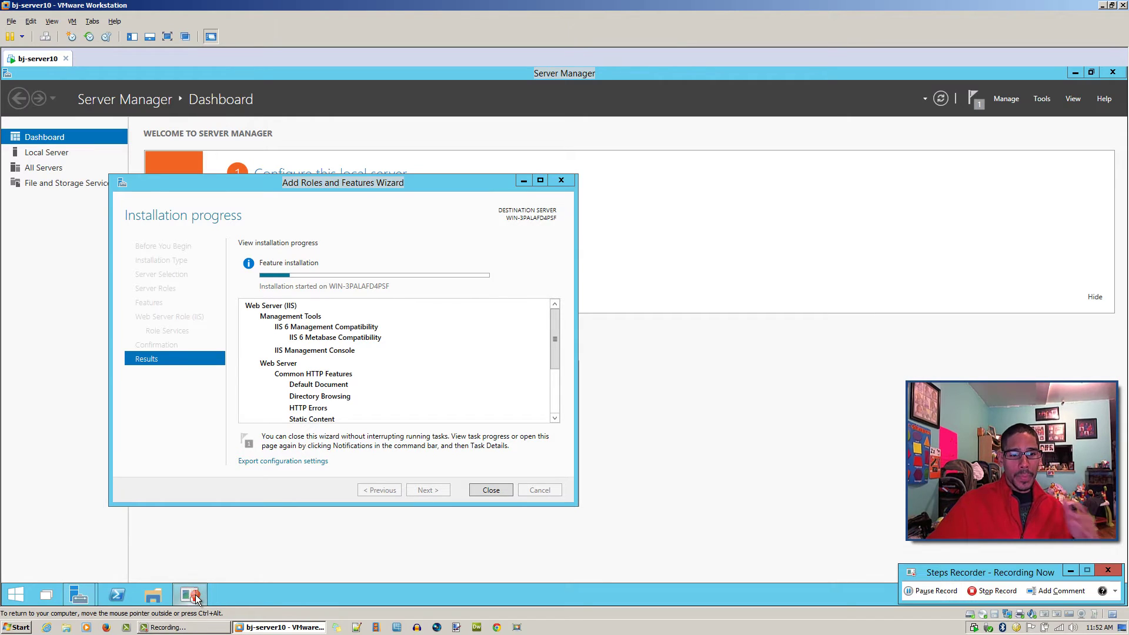
click(993, 591)
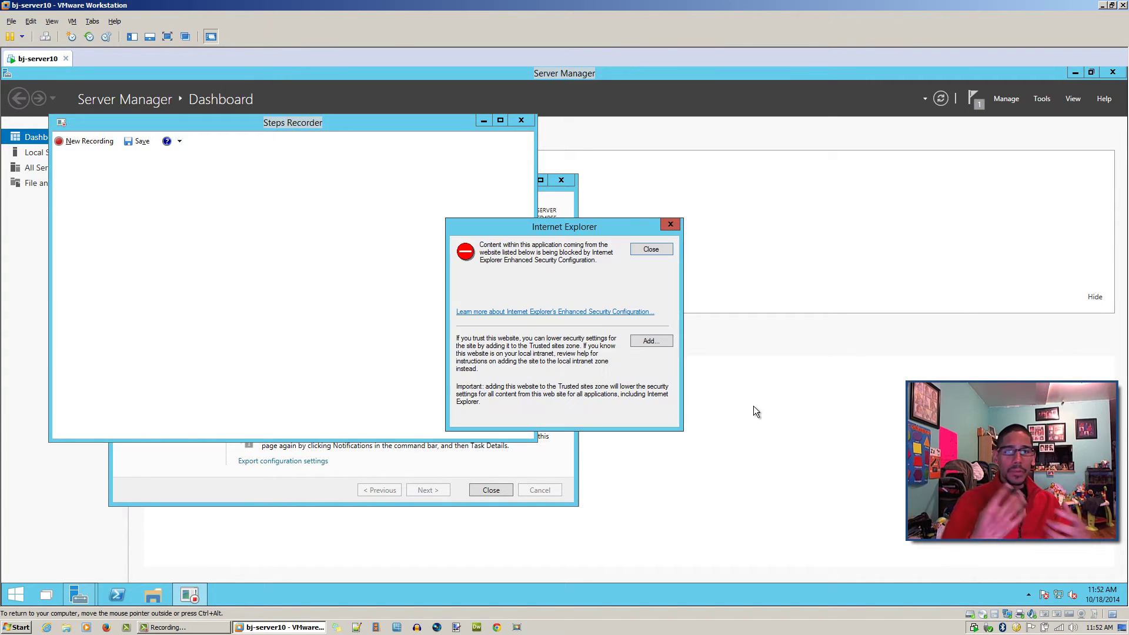
click(644, 246)
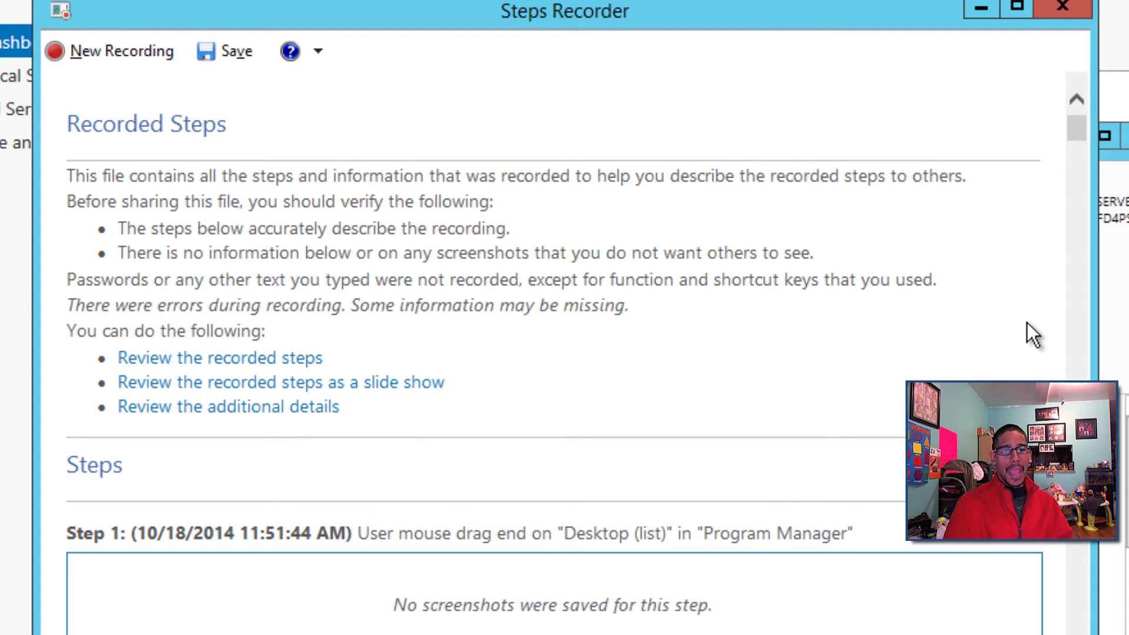
Step: Maximize the review window and scroll through the recorded steps down to Step 6
click(1018, 7)
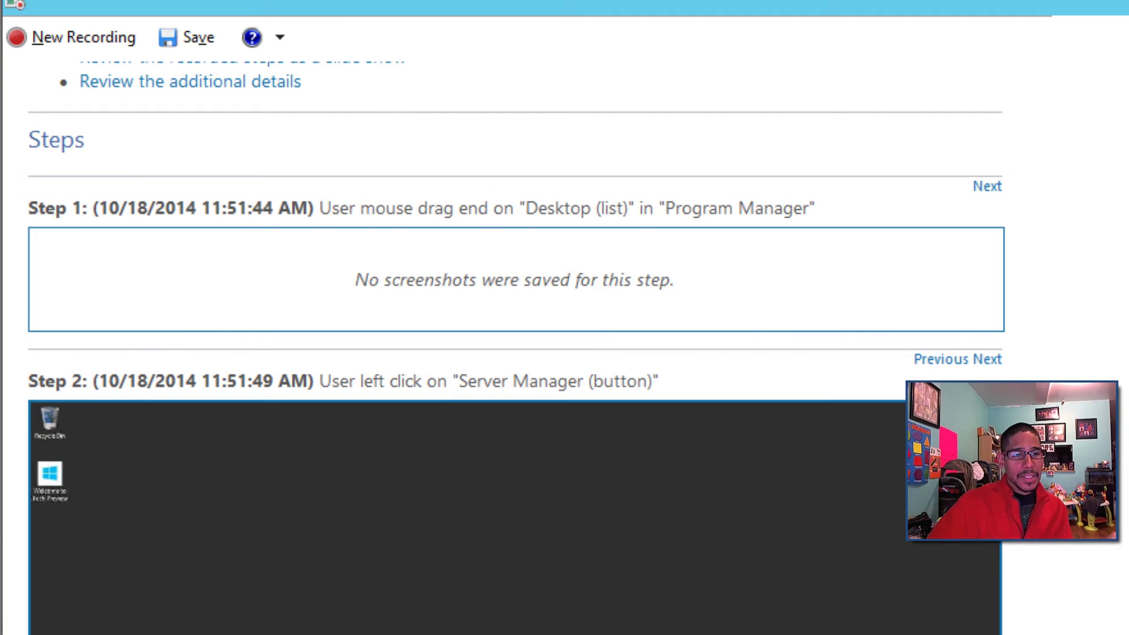
scroll(515, 352, down, 3)
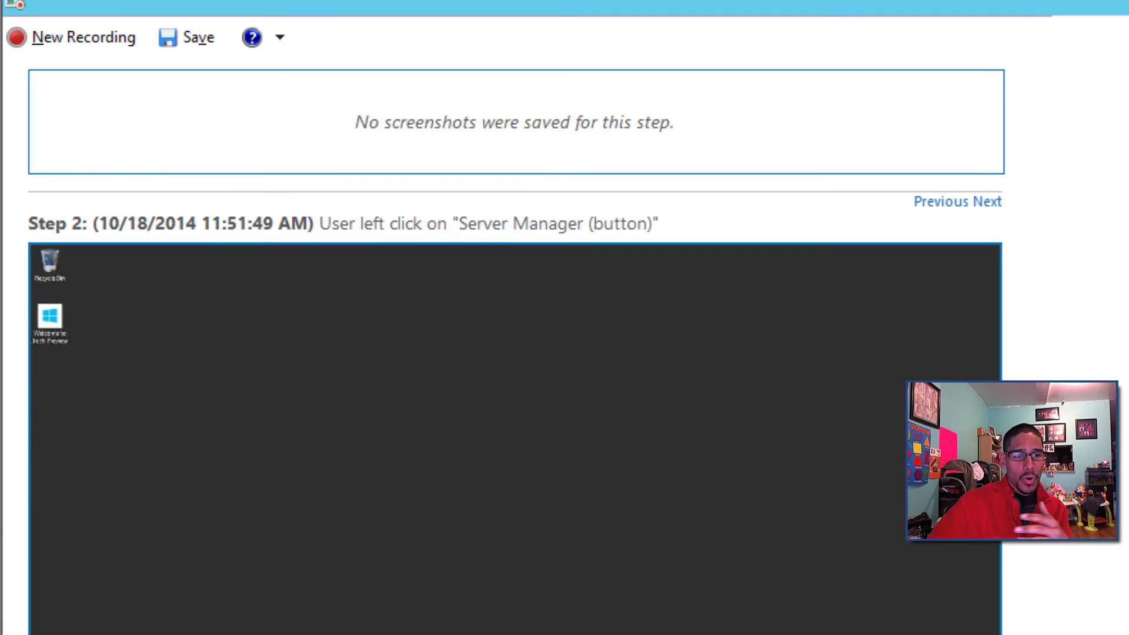
scroll(515, 353, up, 9)
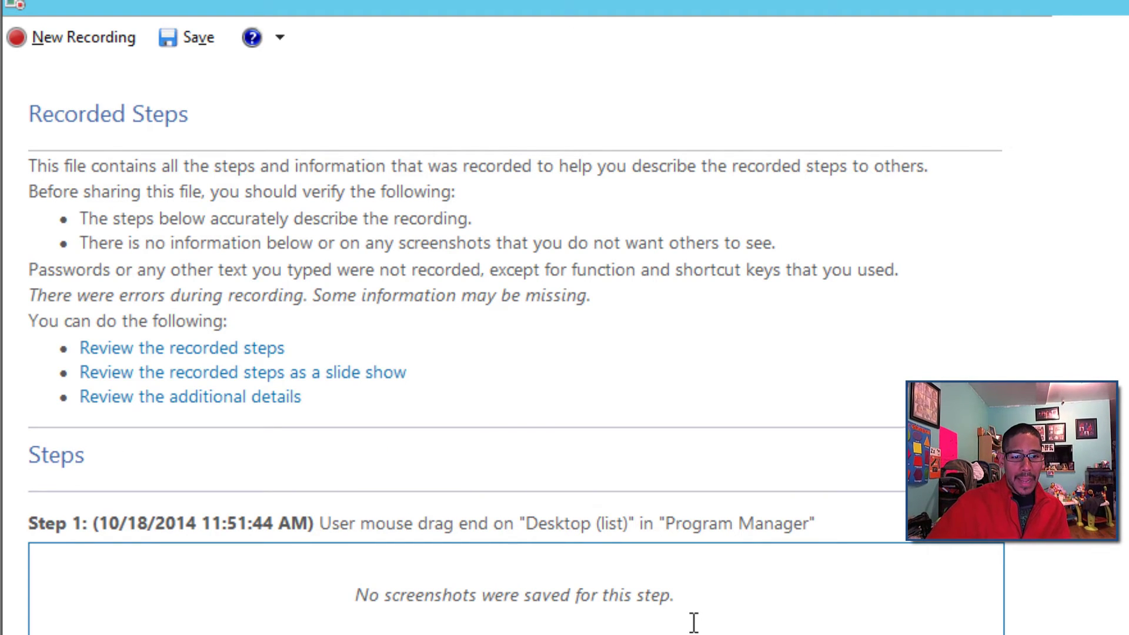
scroll(694, 622, down, 6)
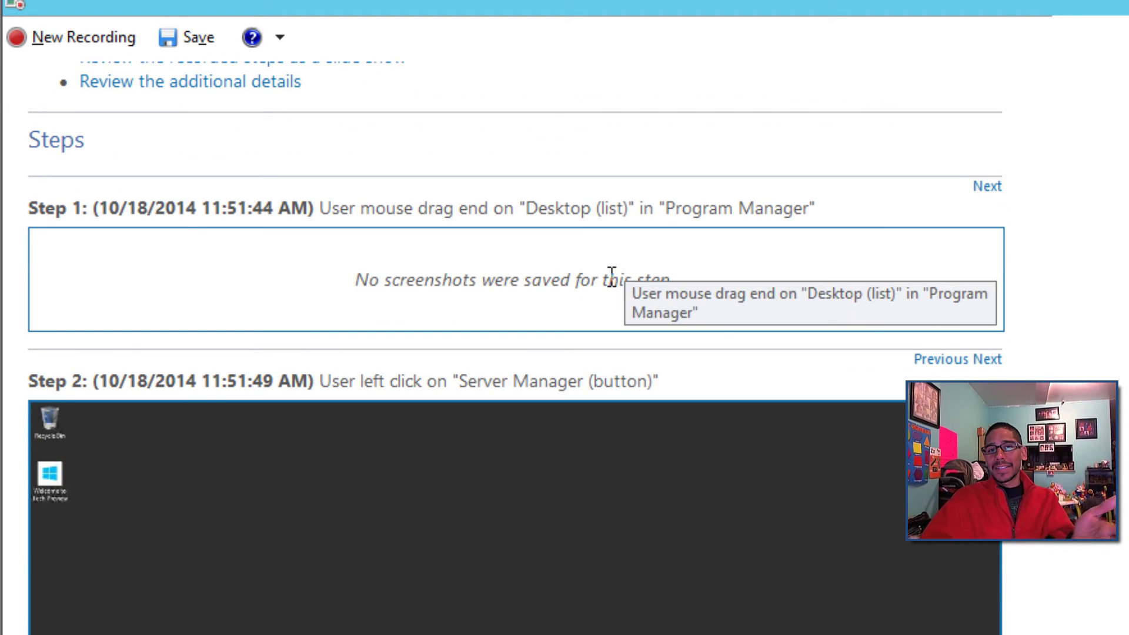
scroll(700, 594, down, 3)
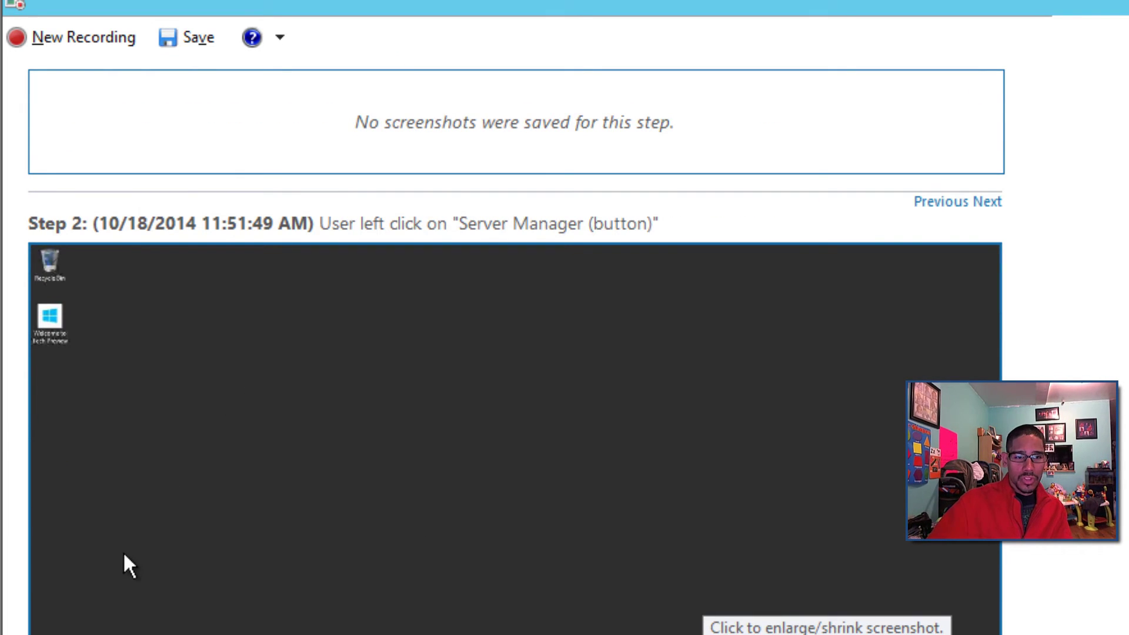
scroll(281, 628, down, 10)
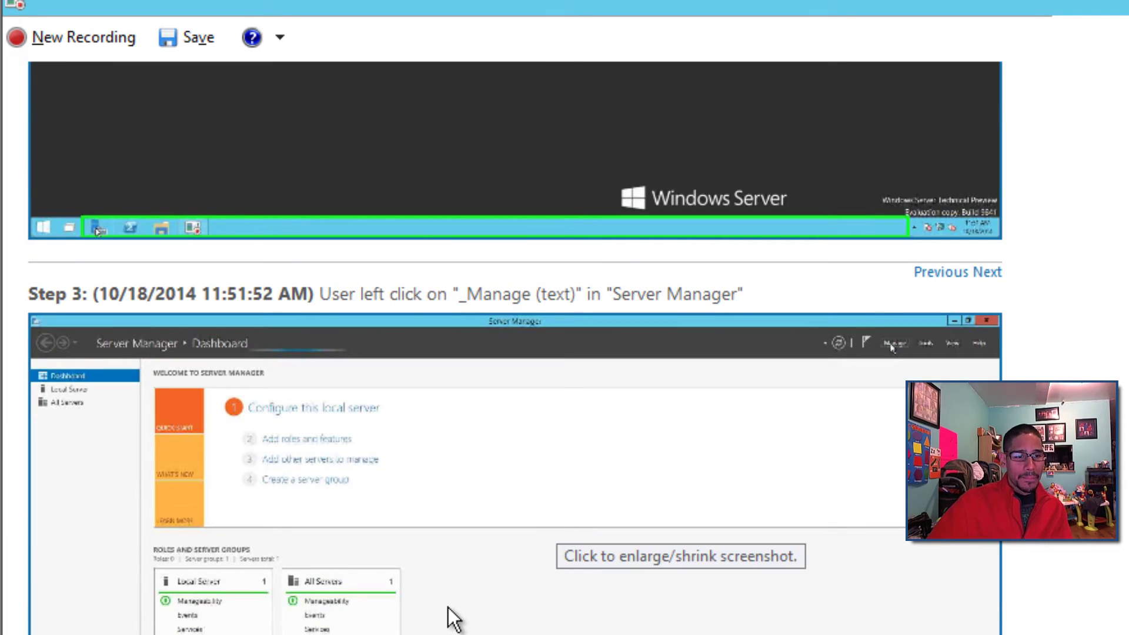
scroll(454, 618, down, 8)
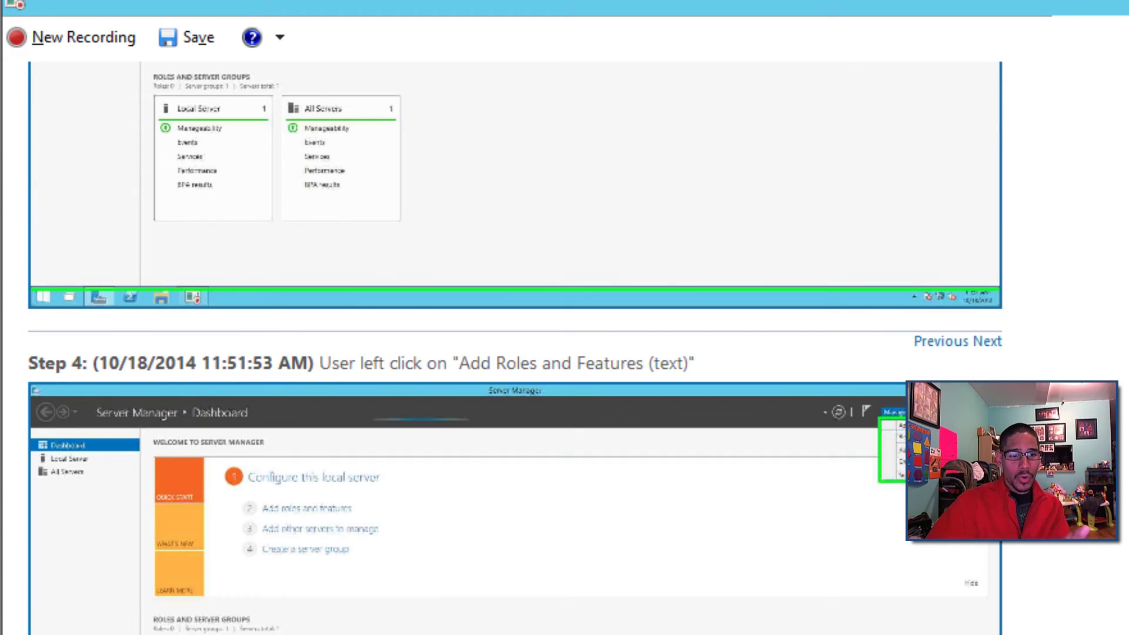
scroll(515, 347, down, 8)
scroll(515, 346, down, 10)
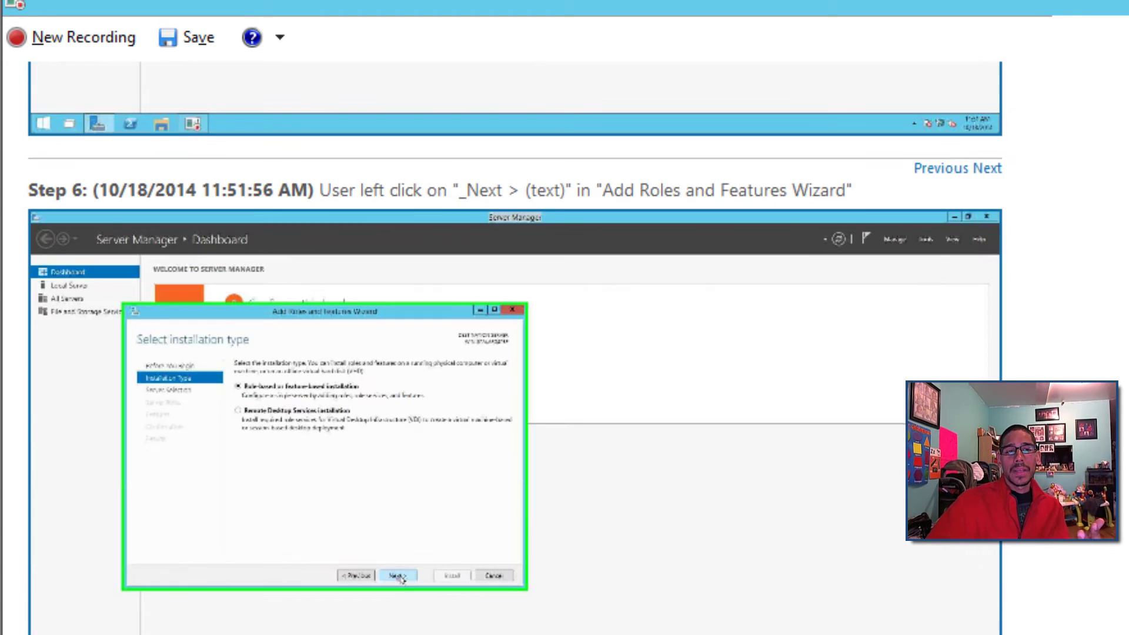
scroll(288, 218, down, 5)
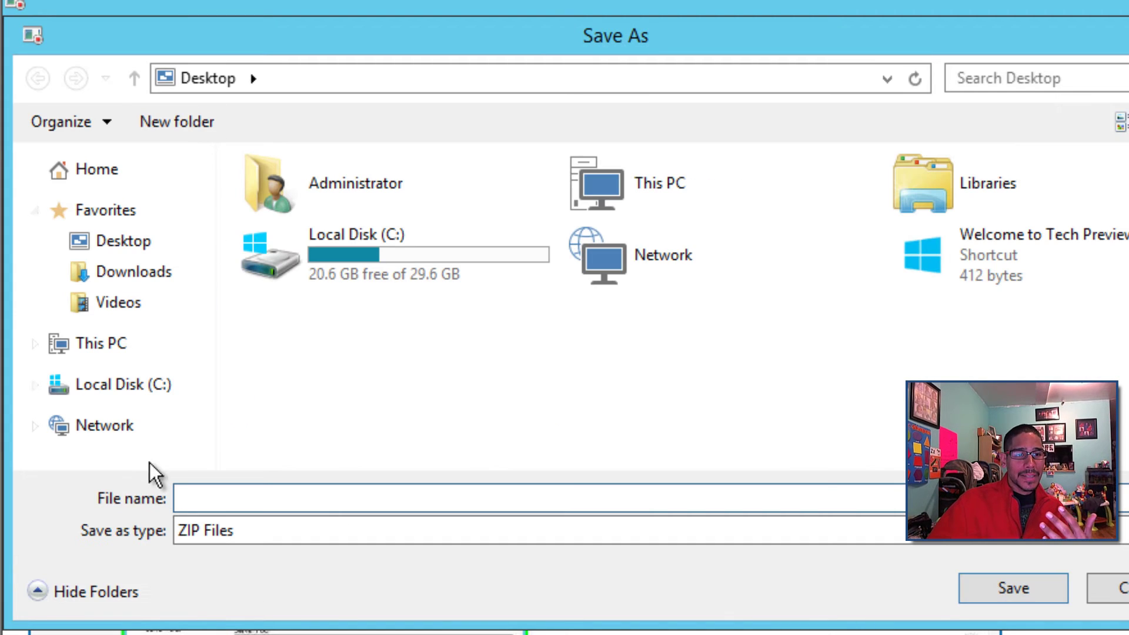
Step: Save the recorded steps as the ZIP file captureSession in the Desktop folder
click(130, 242)
click(253, 501)
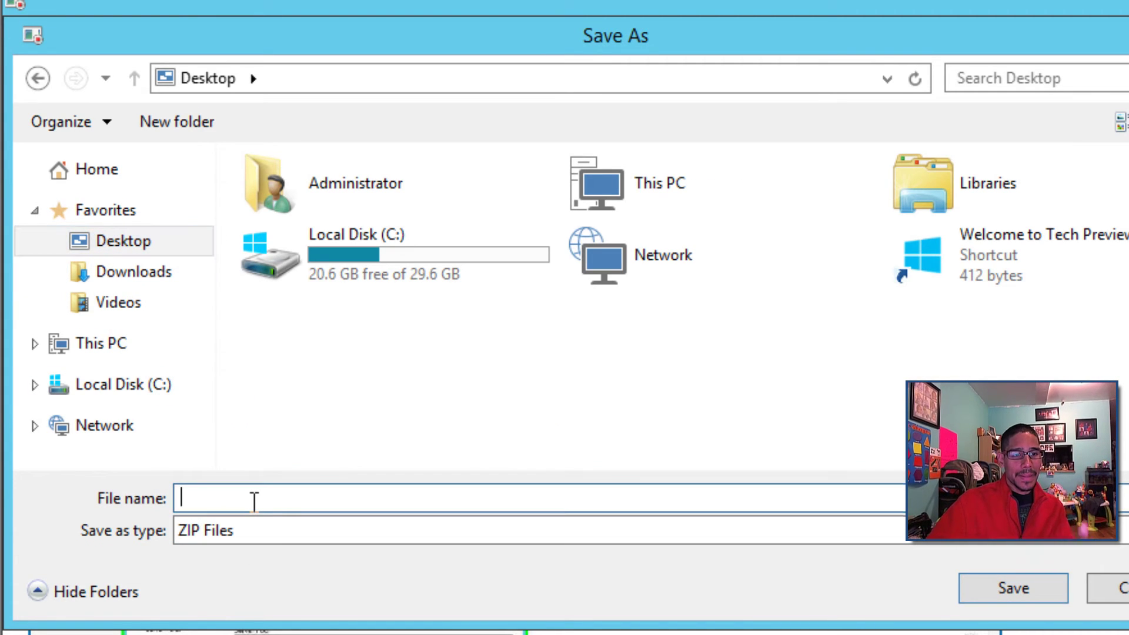
text(capt)
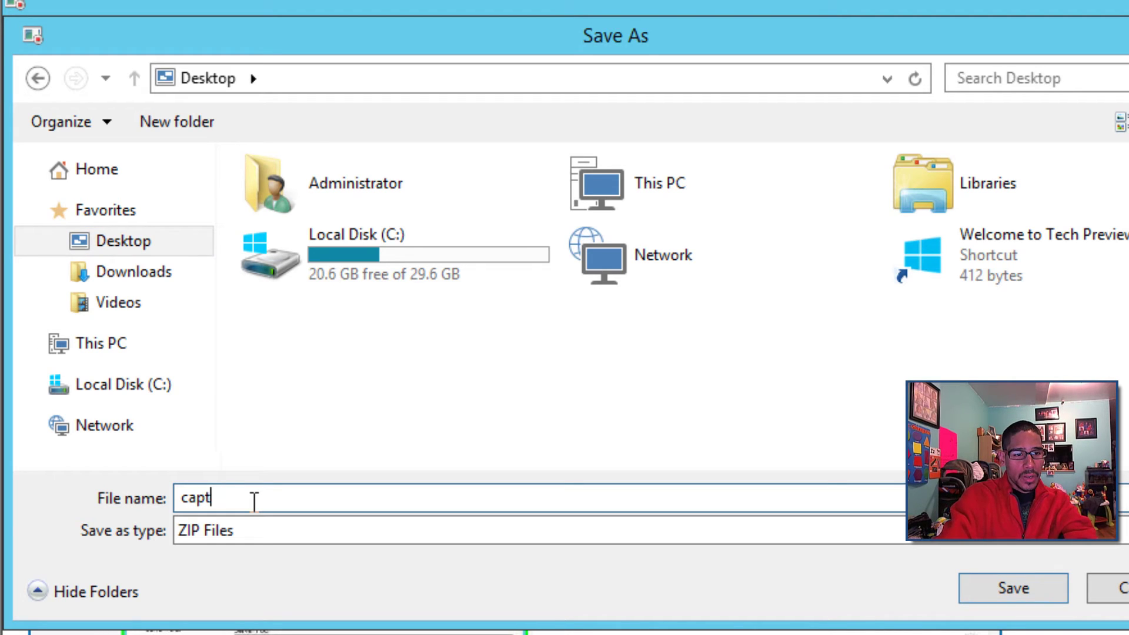
text(ureS)
text(tion)
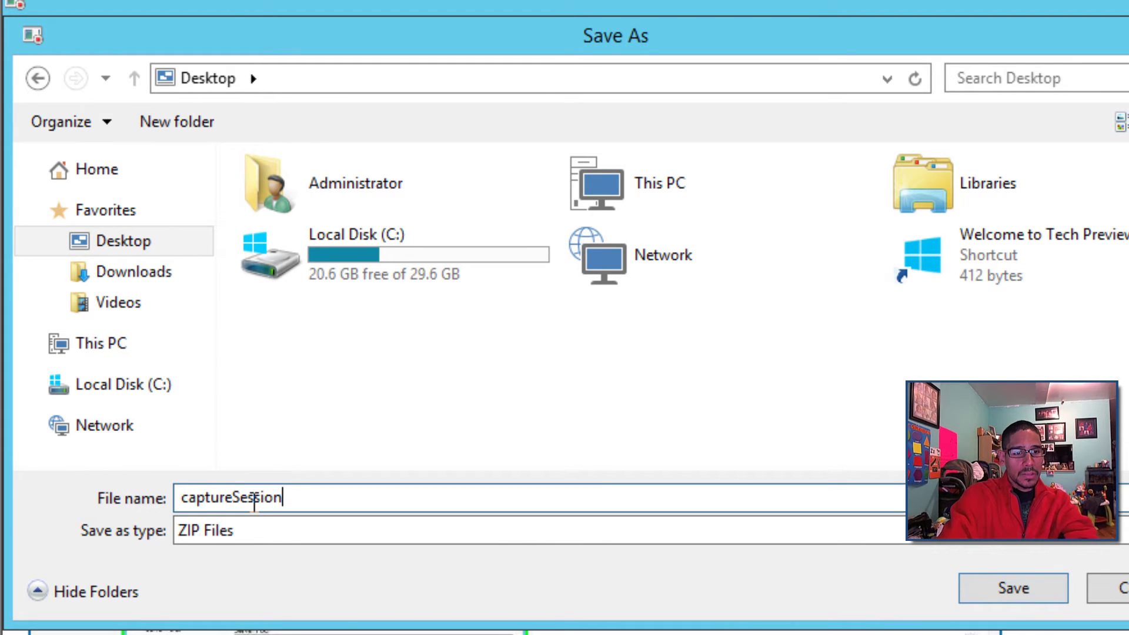
key(Return)
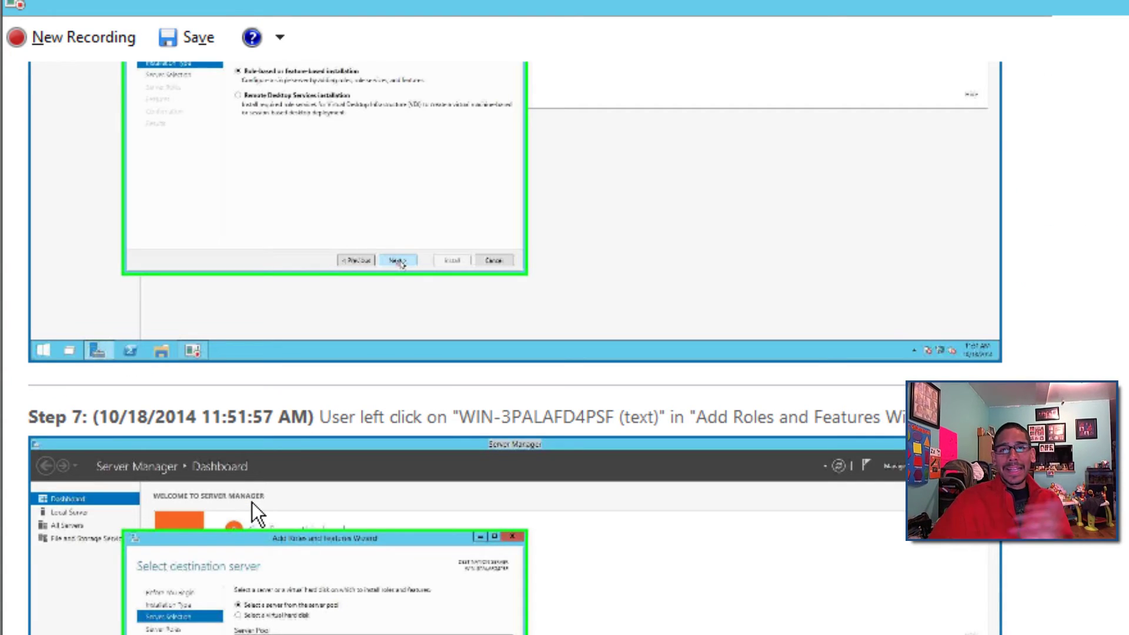
Step: Scroll through Steps 8–24 to the Additional Details log and through its text box
scroll(331, 521, down, 1)
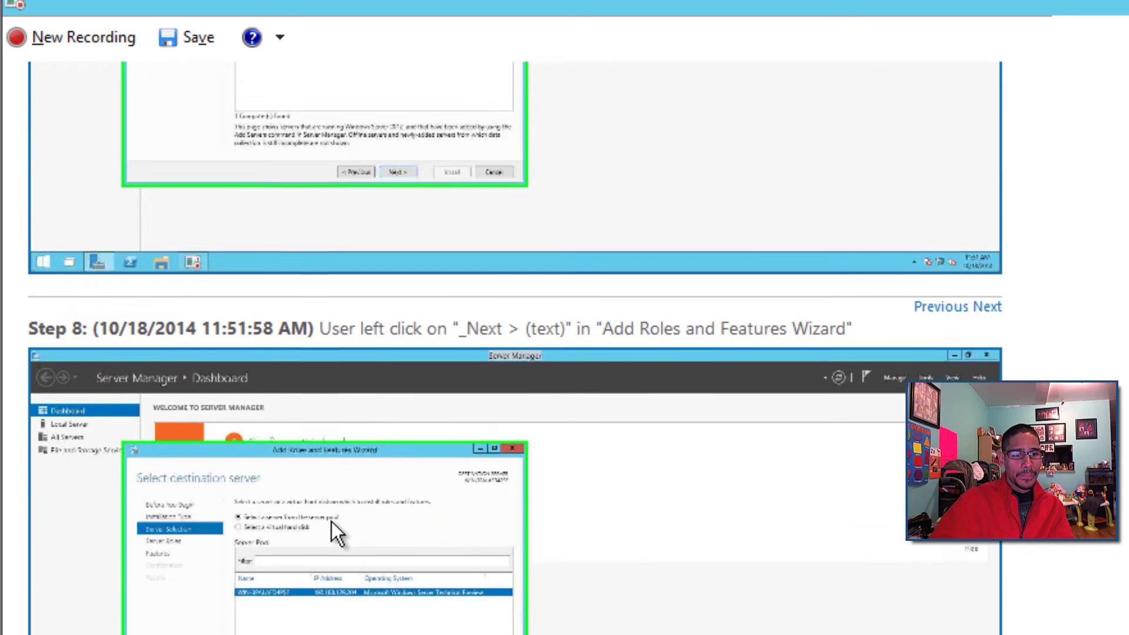
scroll(330, 521, down, 20)
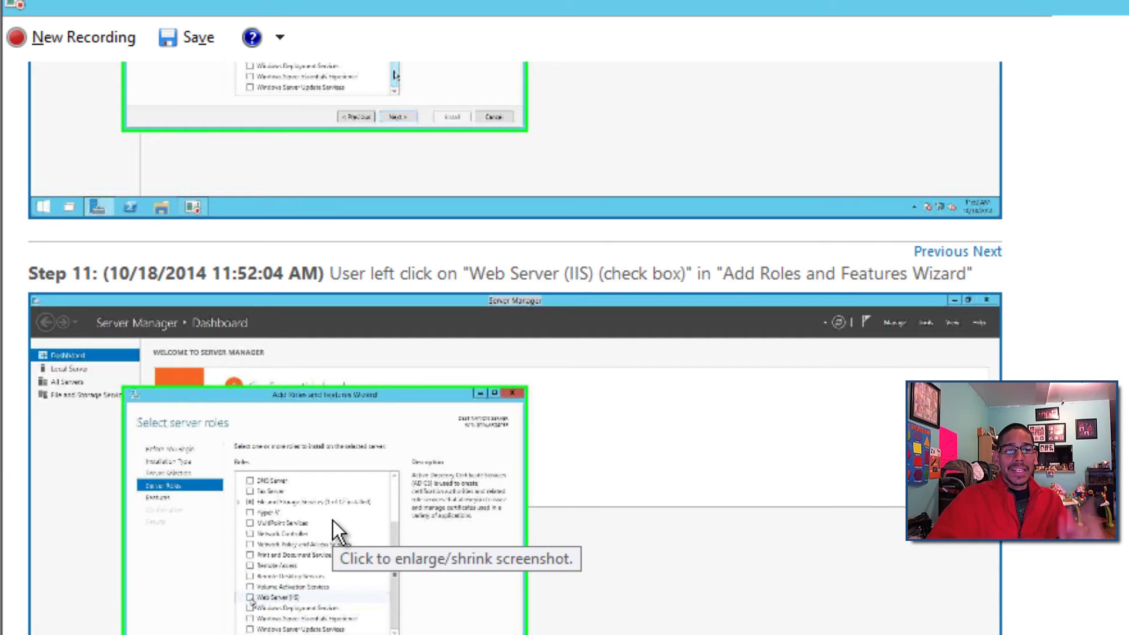
scroll(333, 520, down, 1)
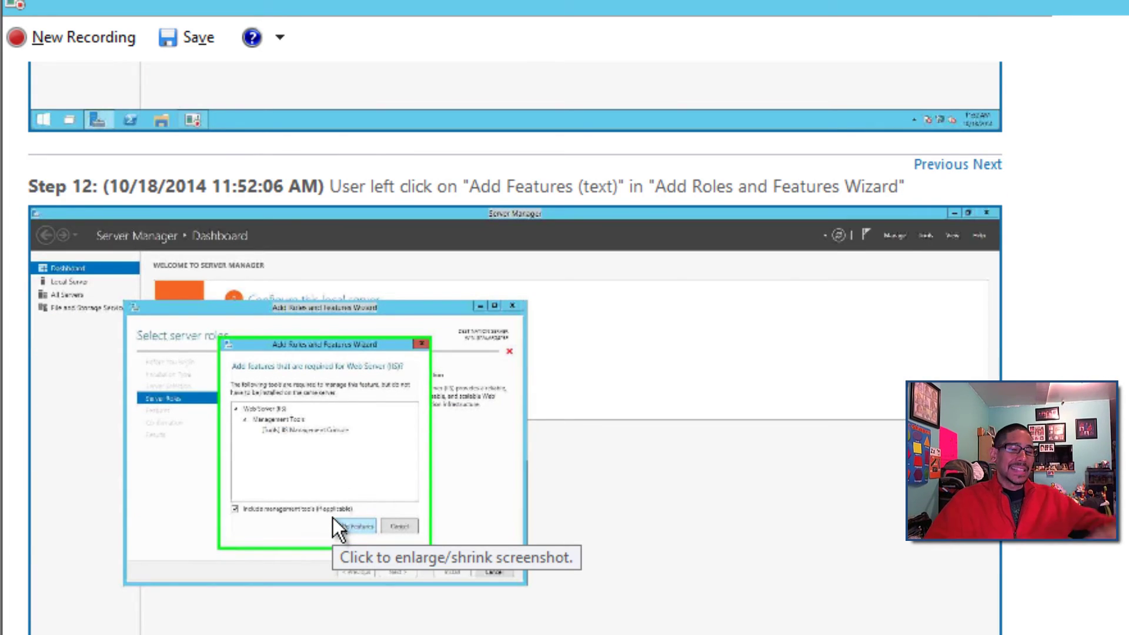
scroll(333, 517, down, 12)
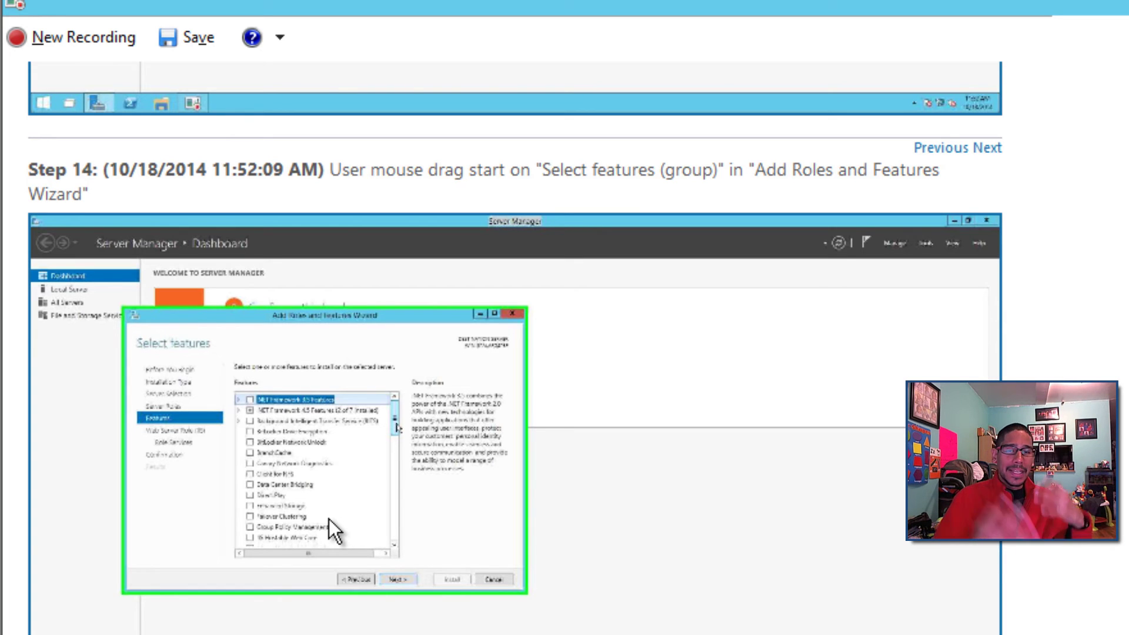
scroll(330, 519, down, 20)
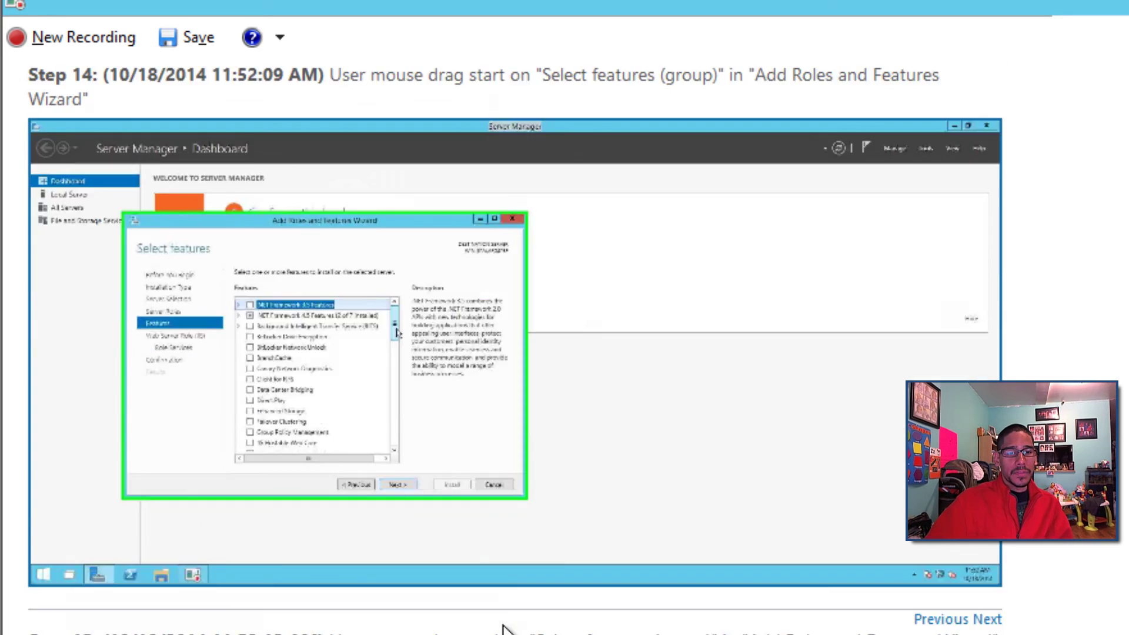
scroll(503, 630, down, 20)
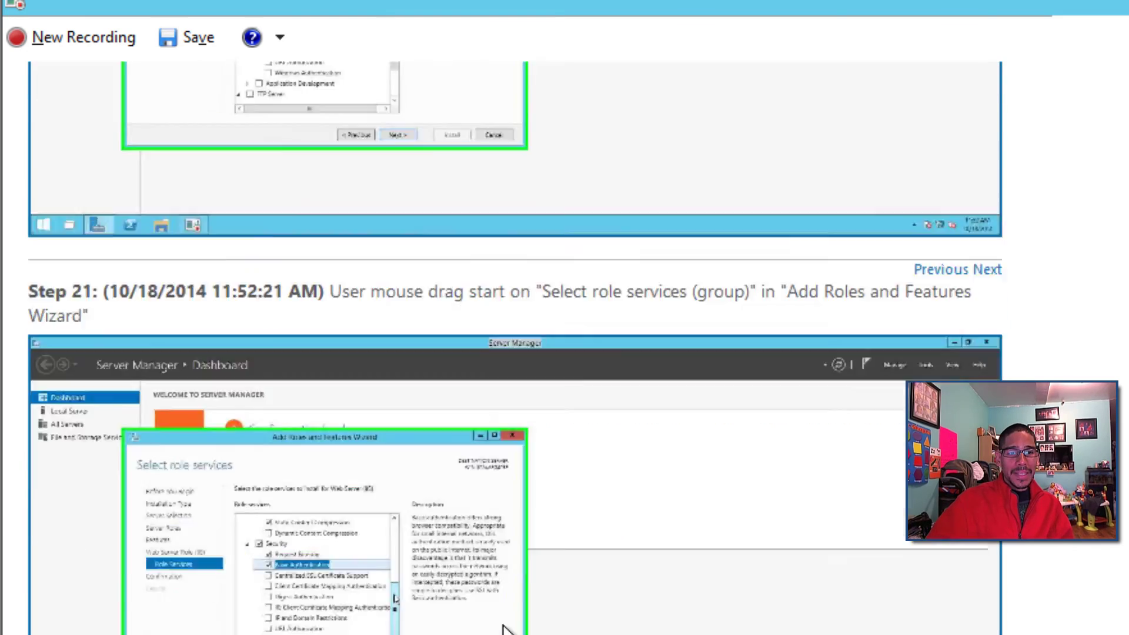
scroll(503, 630, down, 1)
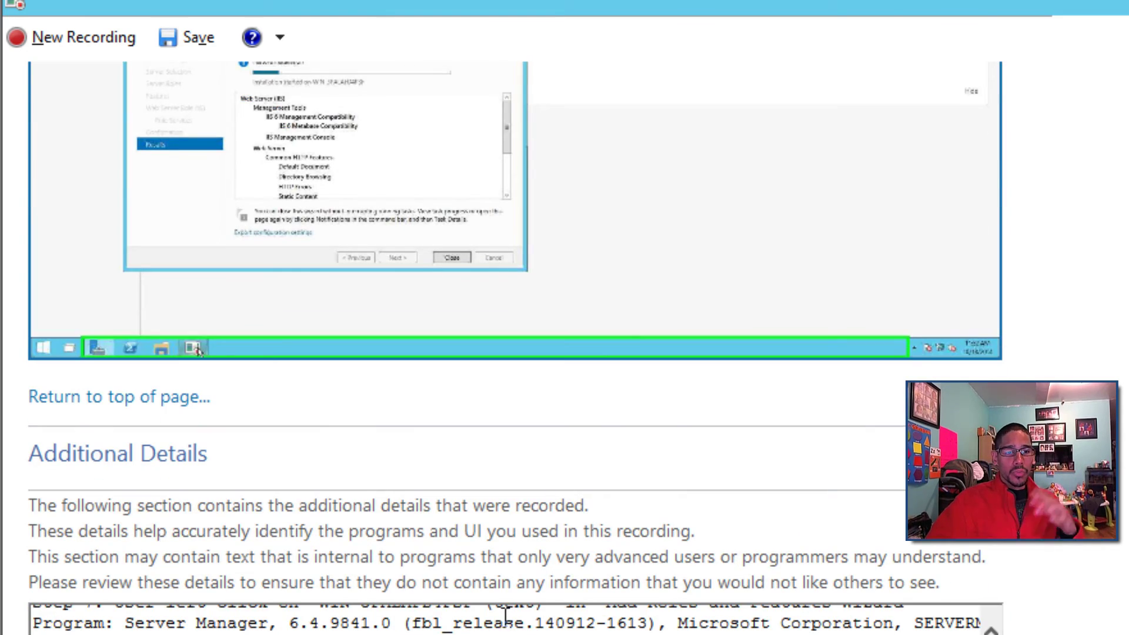
scroll(199, 351, down, 6)
scroll(497, 356, up, 5)
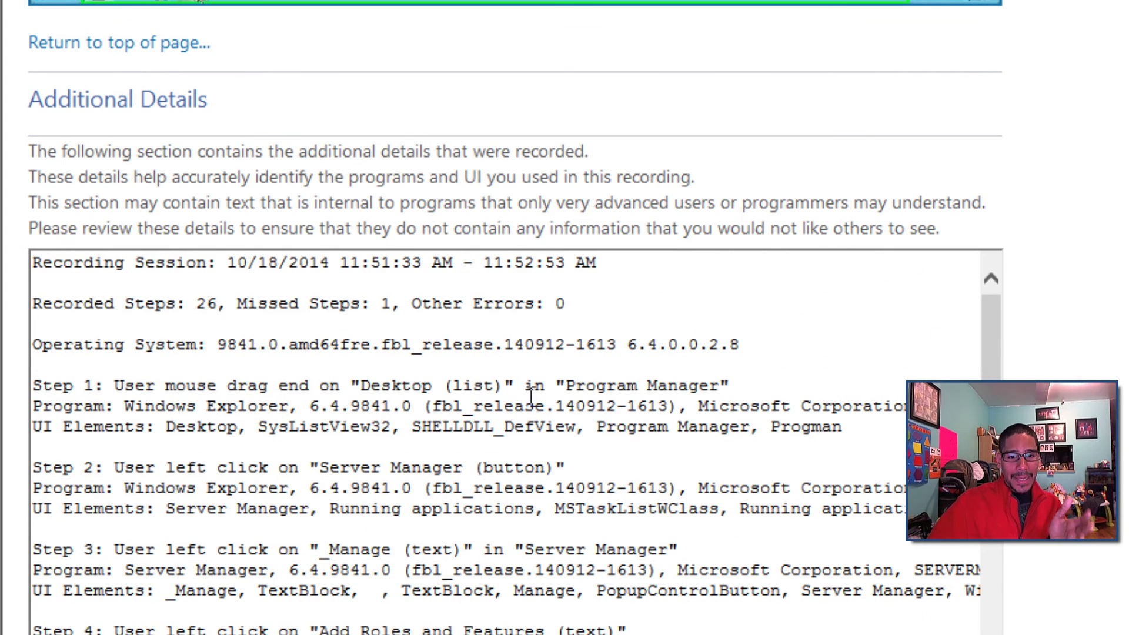
scroll(534, 388, down, 9)
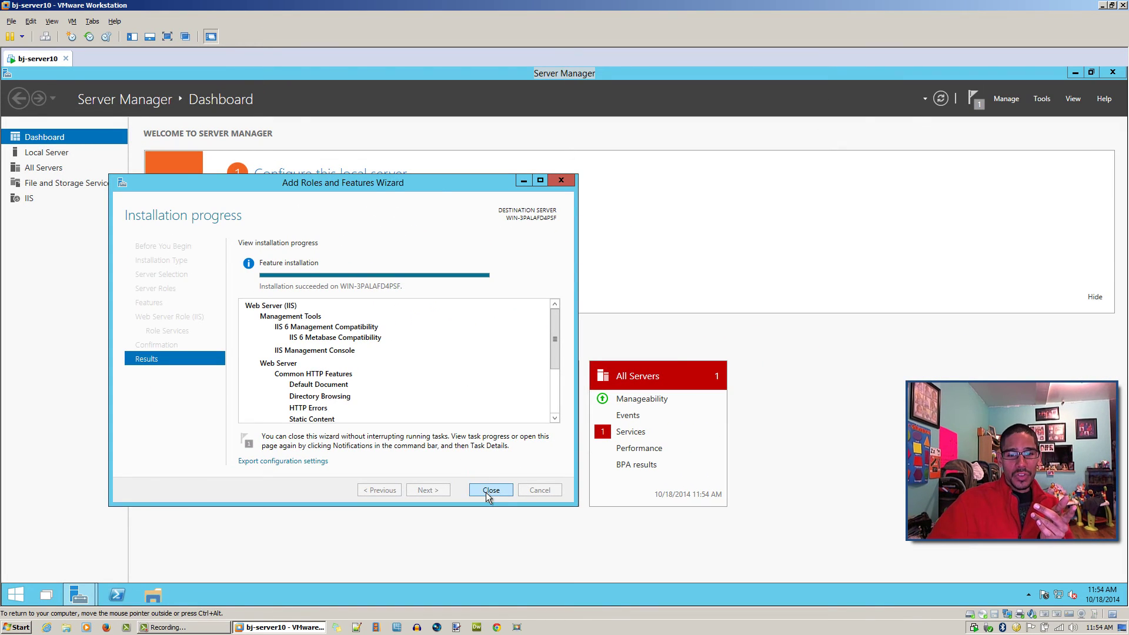
Step: Close the wizard and Server Manager, then open captureSession.zip and select the Recording_20141018_1153 MHTML report
click(491, 490)
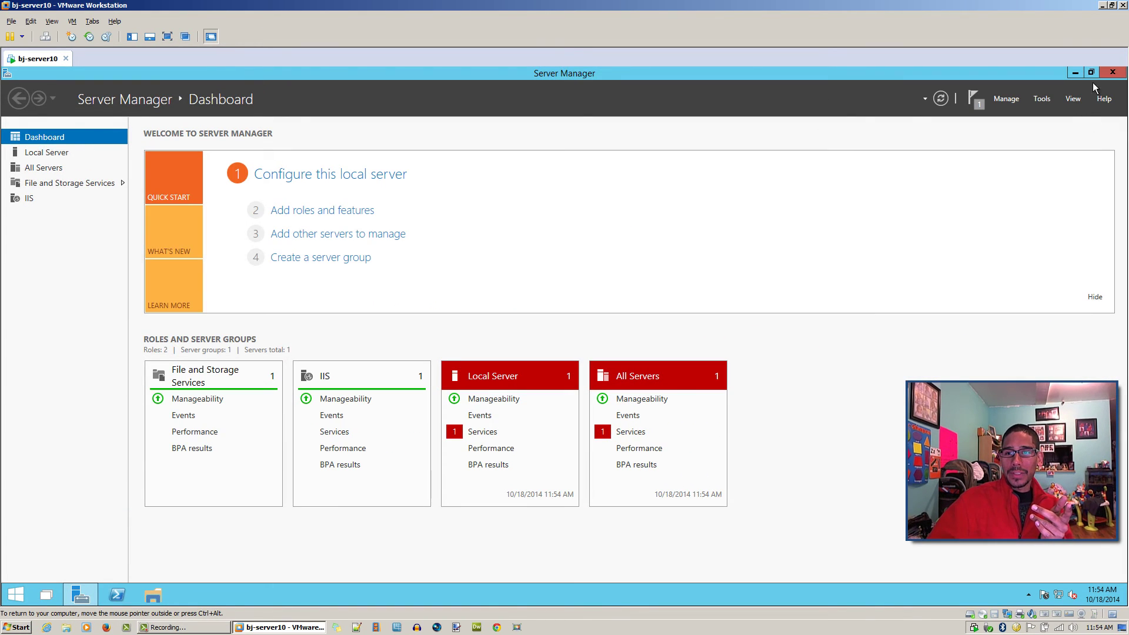
click(1113, 71)
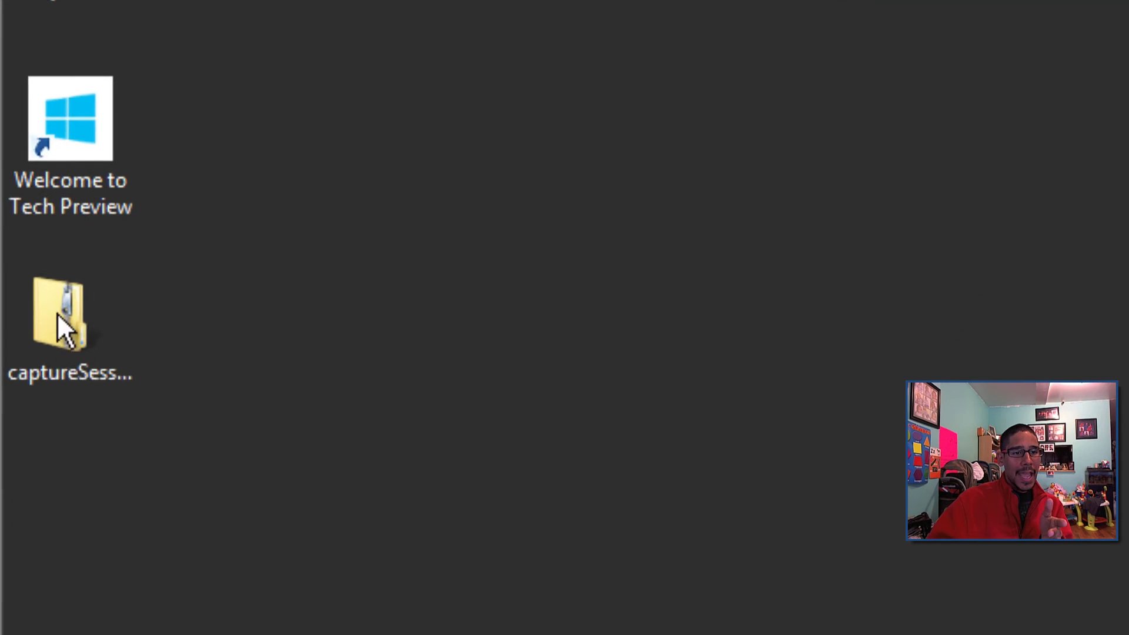
drag(21, 214, 243, 213)
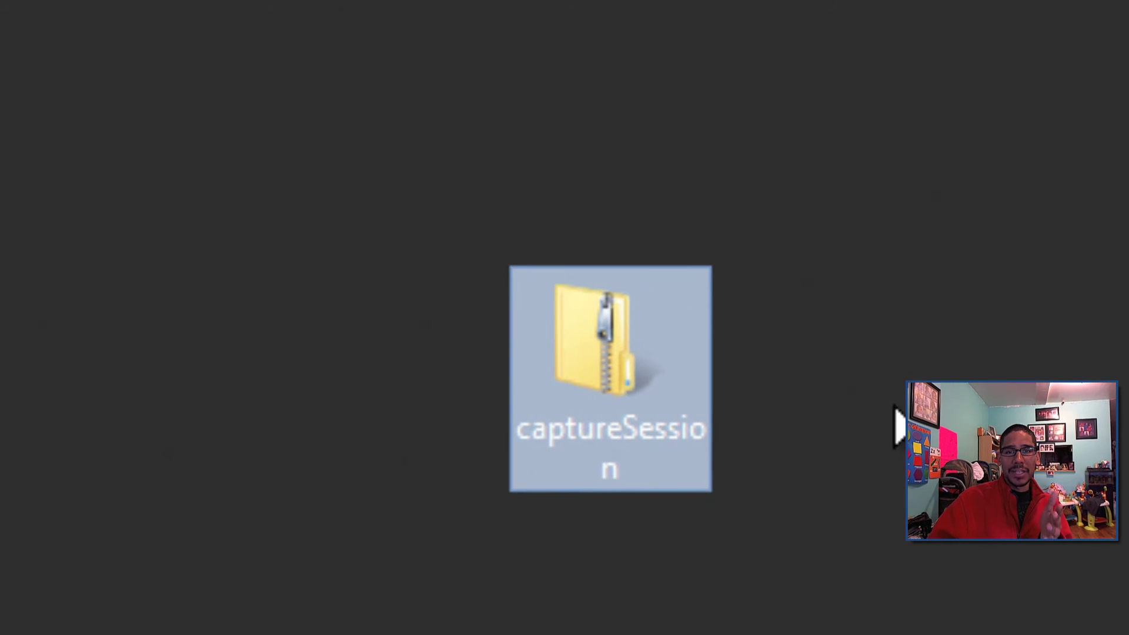
double_click(609, 350)
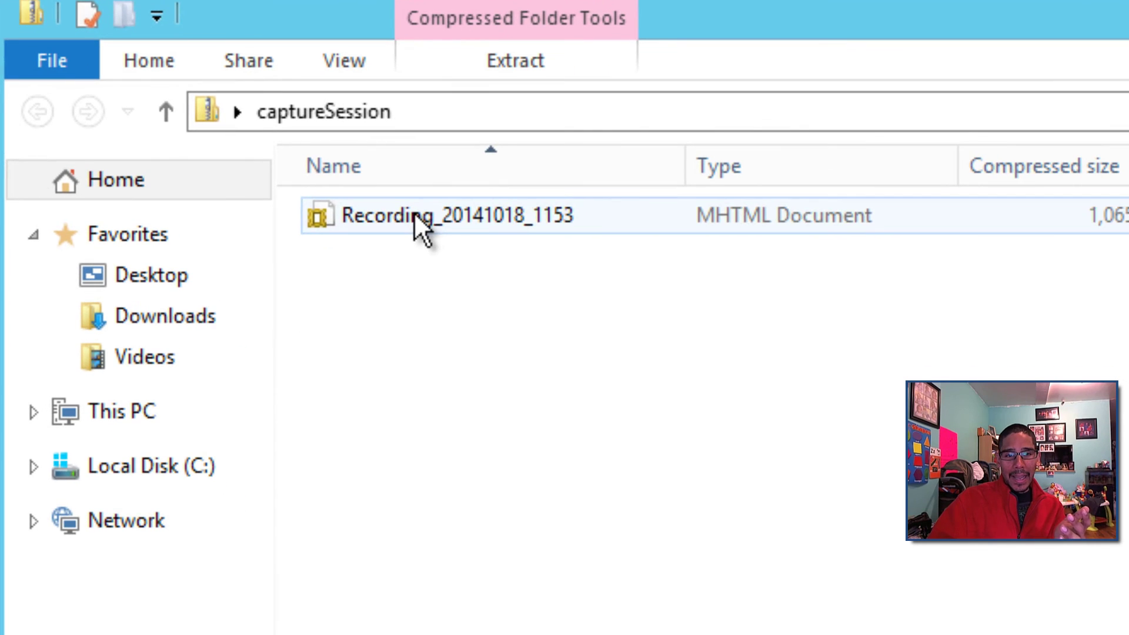
click(416, 218)
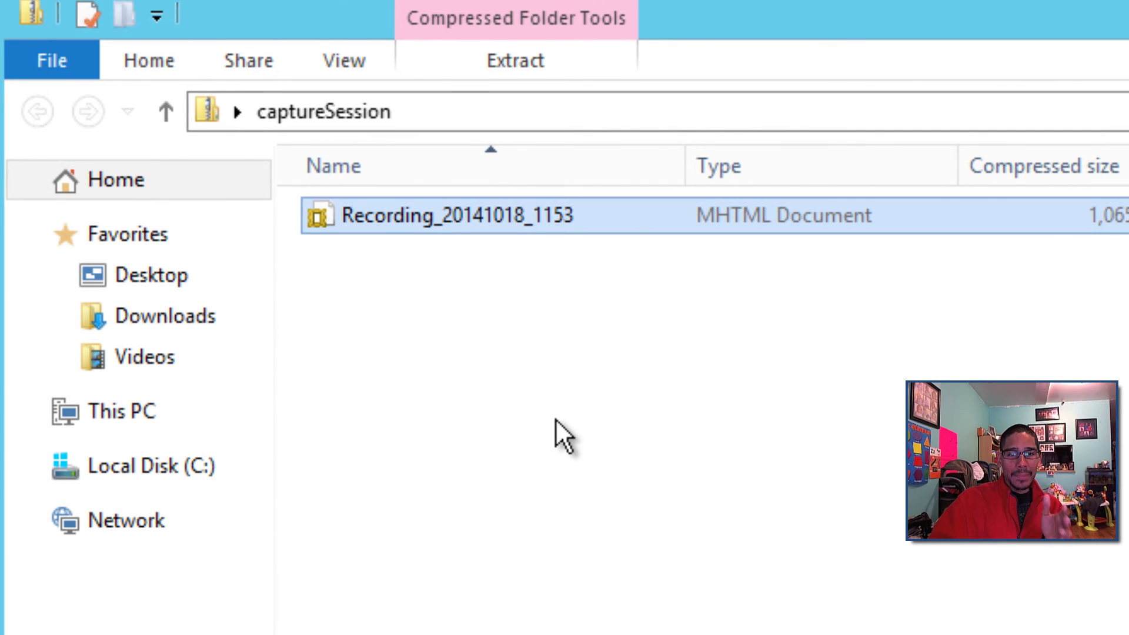